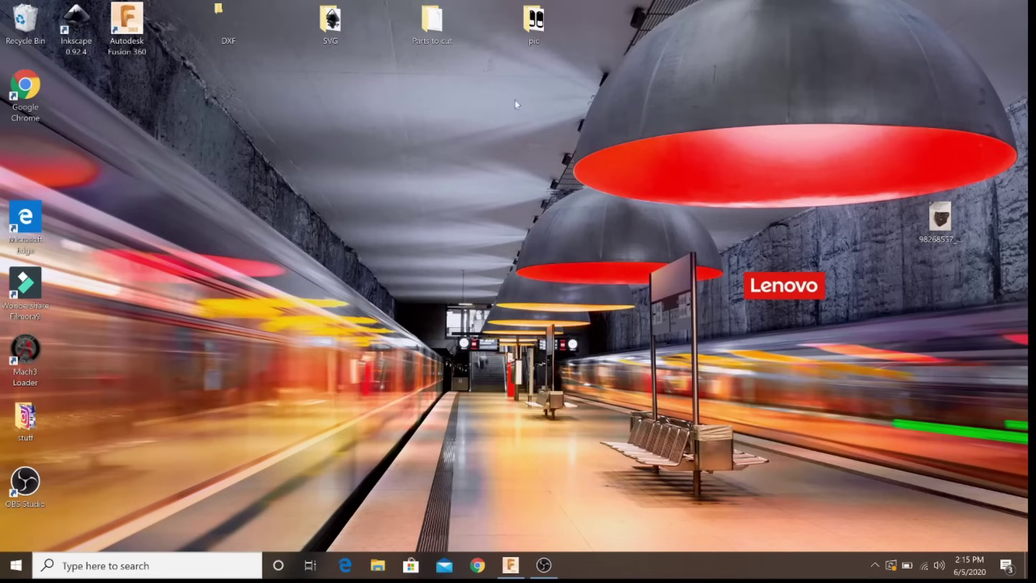
Step: Review the two images in the desktop pic folder, then return to the Fusion 360 design
{"action": "double_click", "coordinate": [534, 22]}
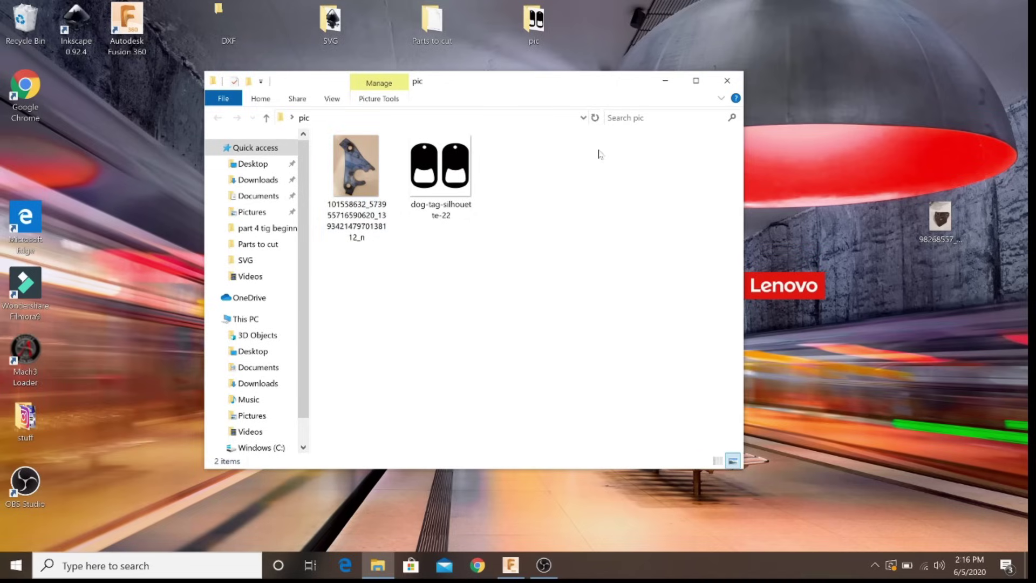
{"action": "left_click", "coordinate": [727, 80]}
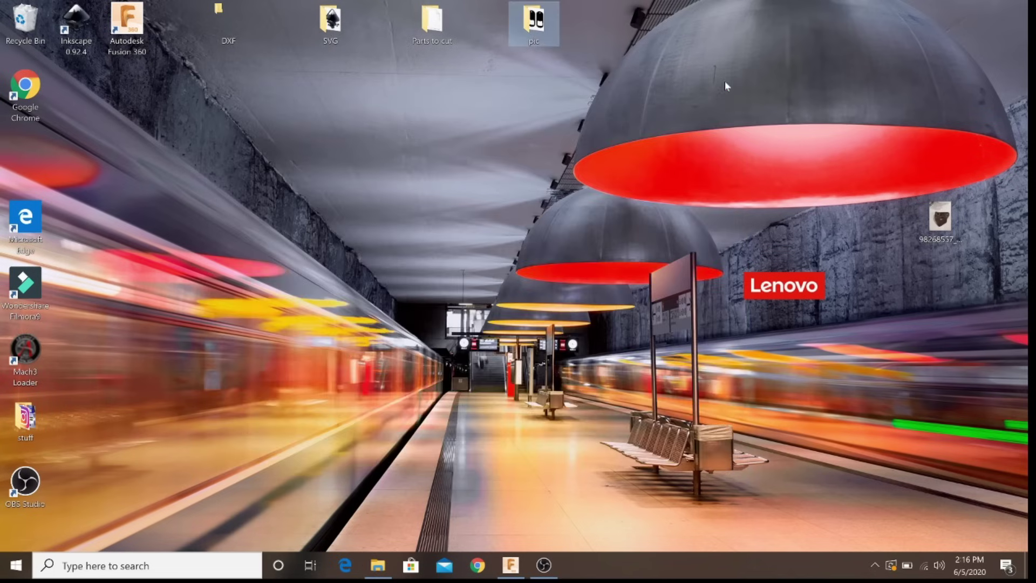
{"action": "left_click", "coordinate": [510, 564]}
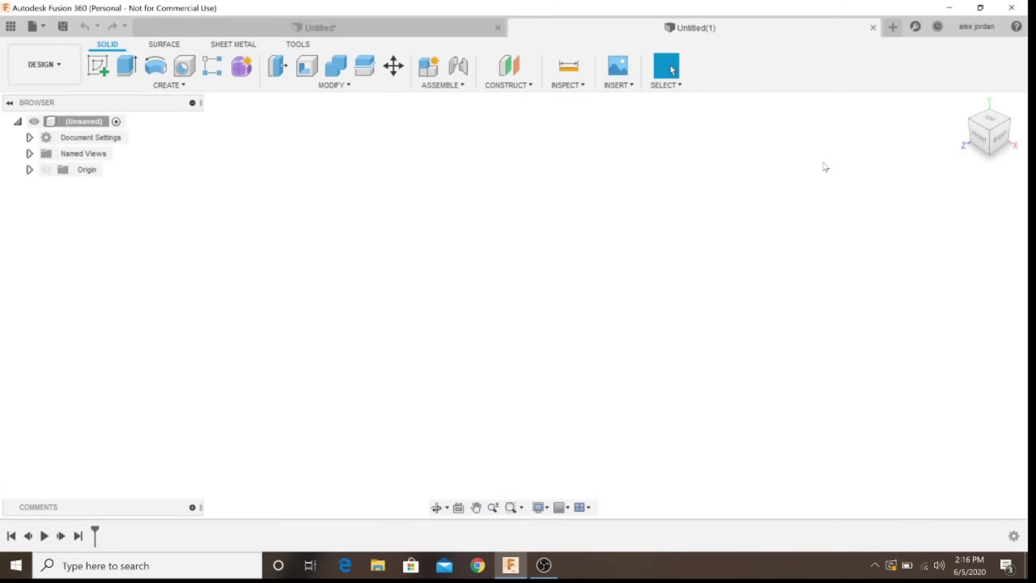
Step: Start a sketch on the XY front origin plane and collapse the Sketch Palette
{"action": "left_click", "coordinate": [978, 138]}
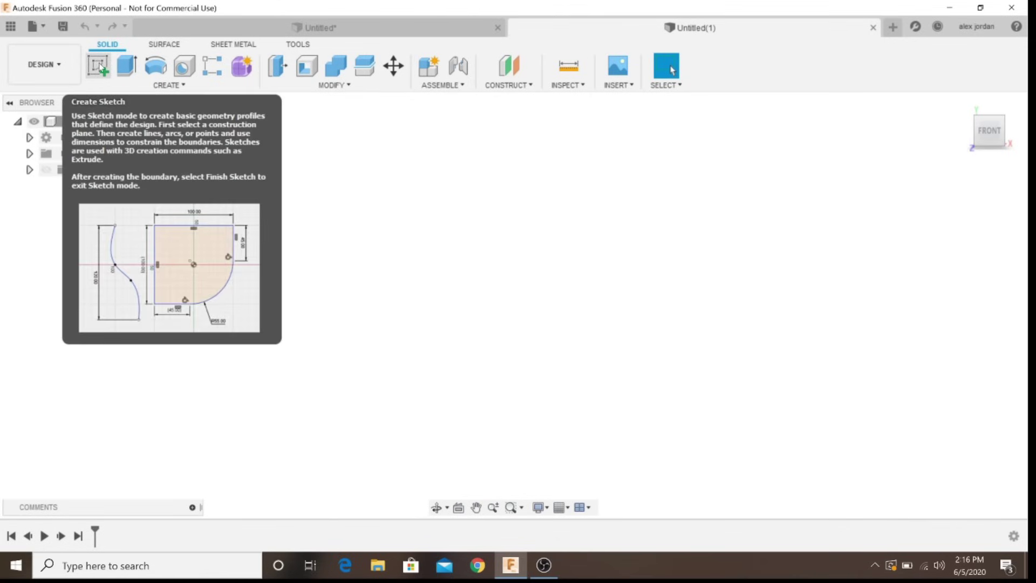
{"action": "left_click", "coordinate": [100, 67]}
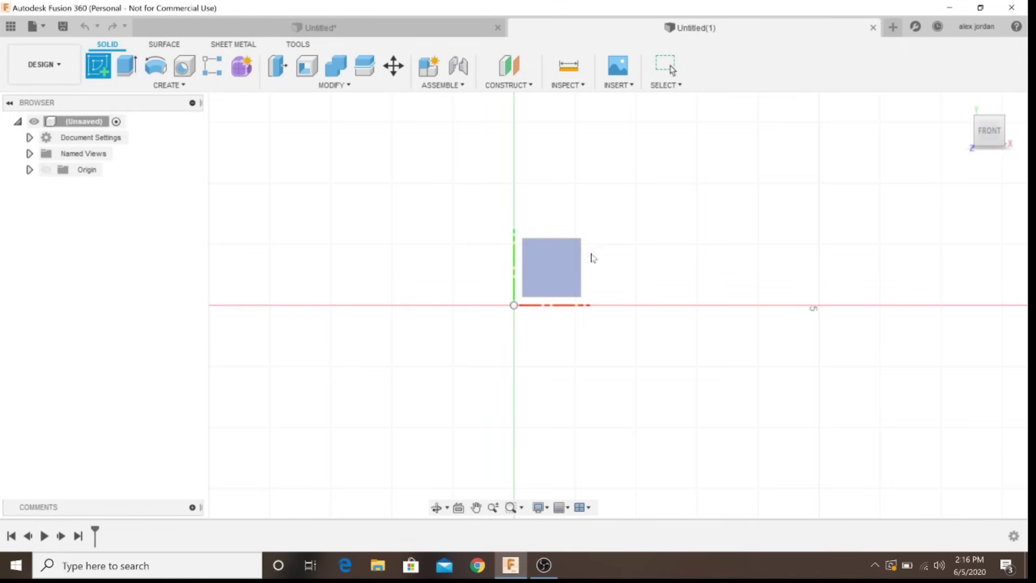
{"action": "left_click", "coordinate": [542, 244]}
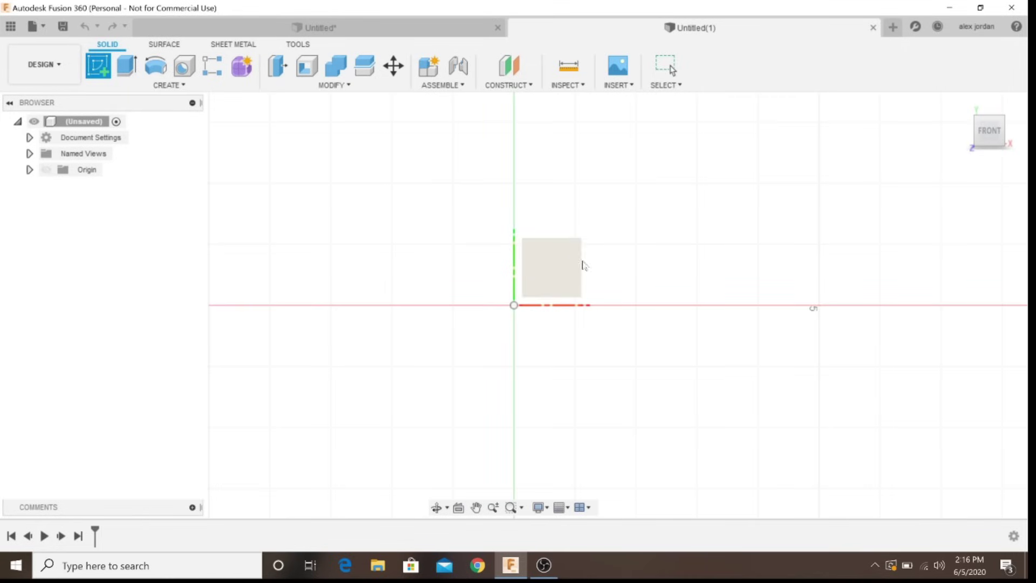
{"action": "left_click", "coordinate": [556, 272]}
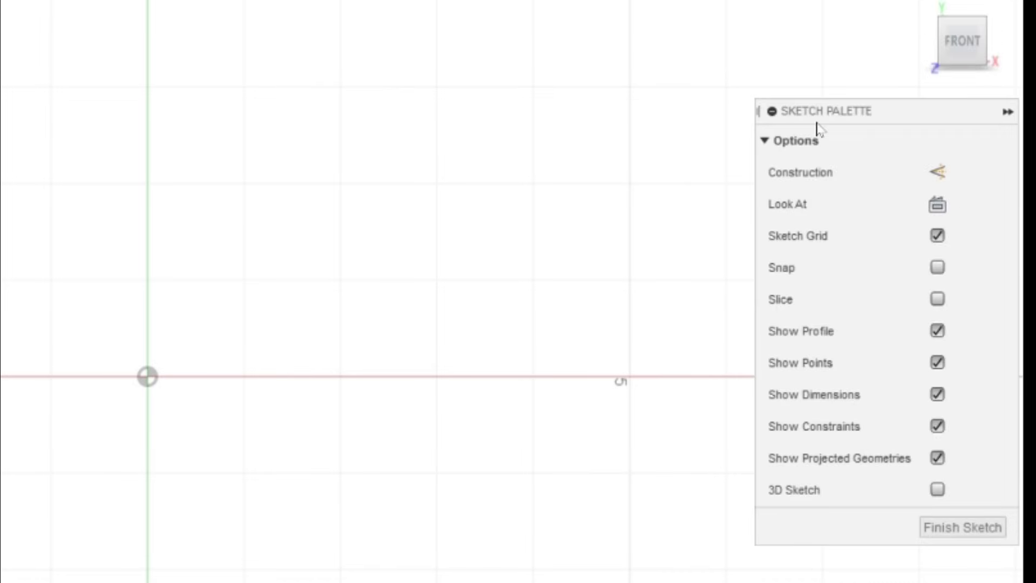
{"action": "left_click", "coordinate": [1008, 112]}
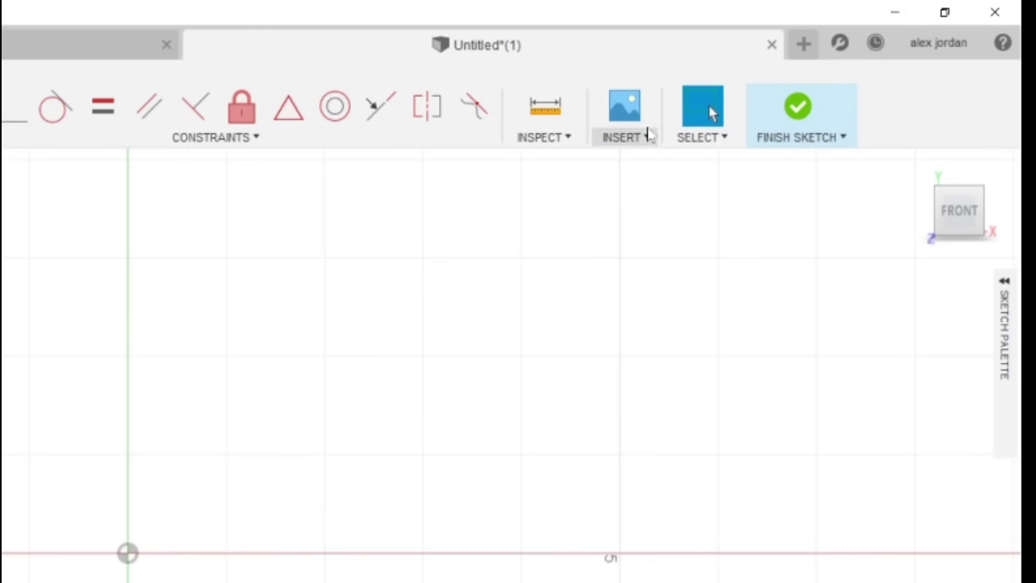
Step: Select the gasket photo from Desktop > pic as a canvas image from this computer
{"action": "left_click", "coordinate": [647, 142]}
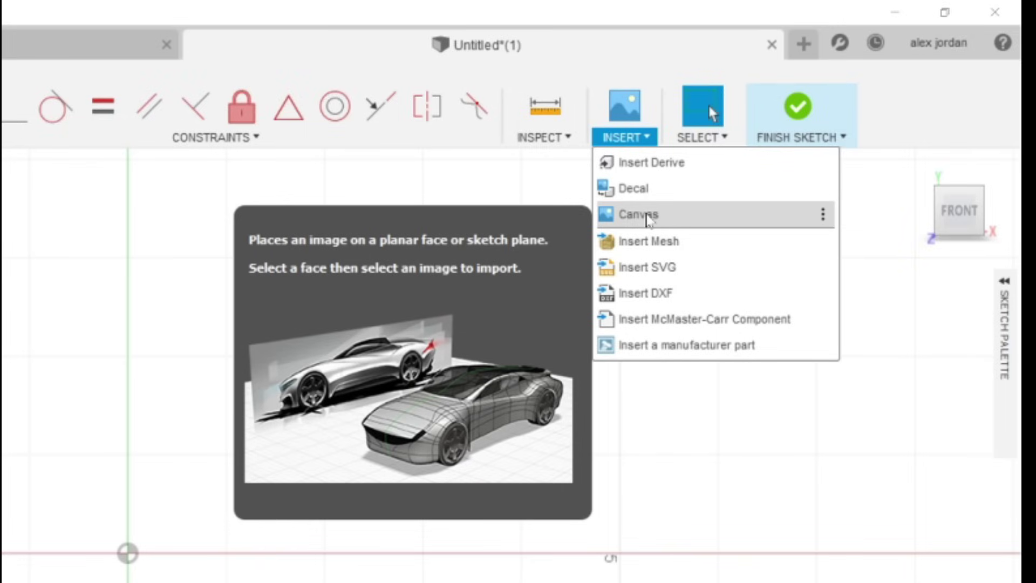
{"action": "left_click", "coordinate": [647, 216]}
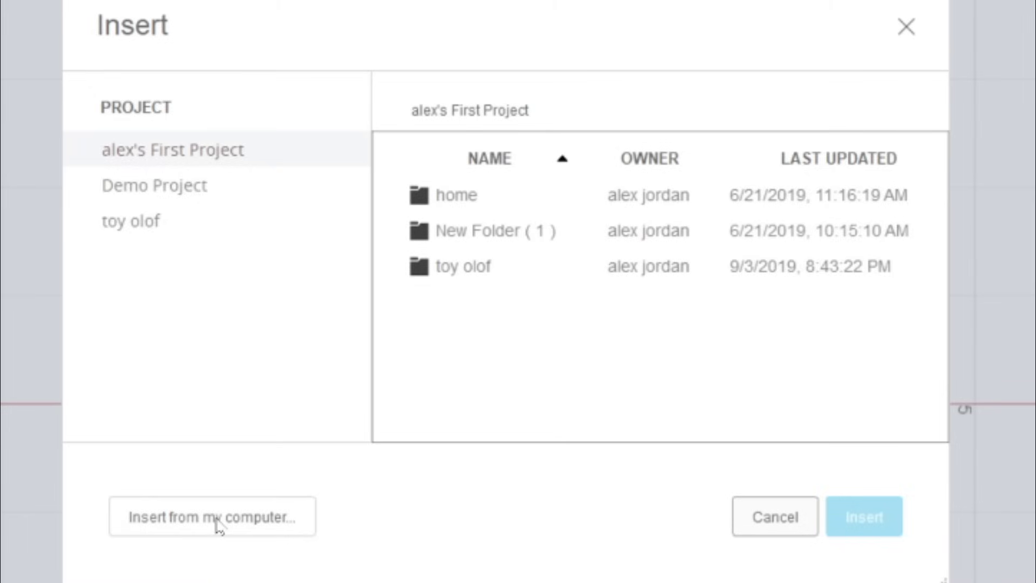
{"action": "left_click", "coordinate": [215, 521]}
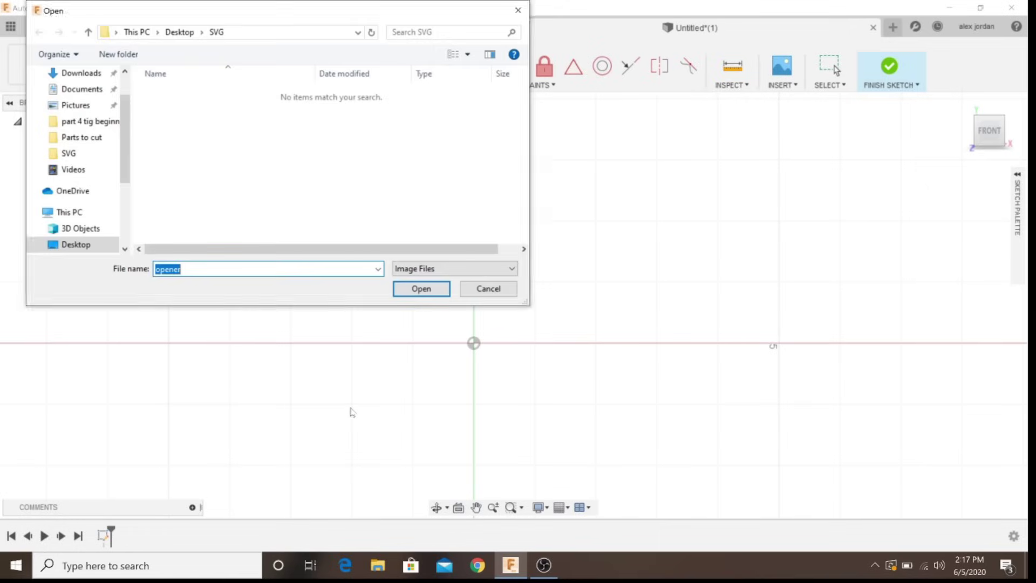
{"action": "scroll", "coordinate": [81, 210], "scroll_direction": "up", "scroll_amount": 1}
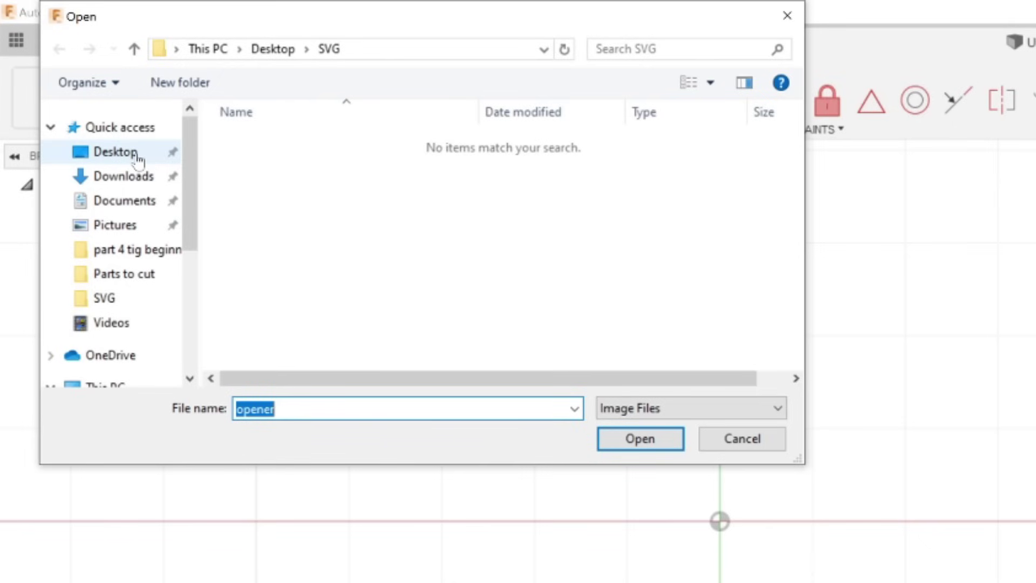
{"action": "left_click", "coordinate": [86, 101]}
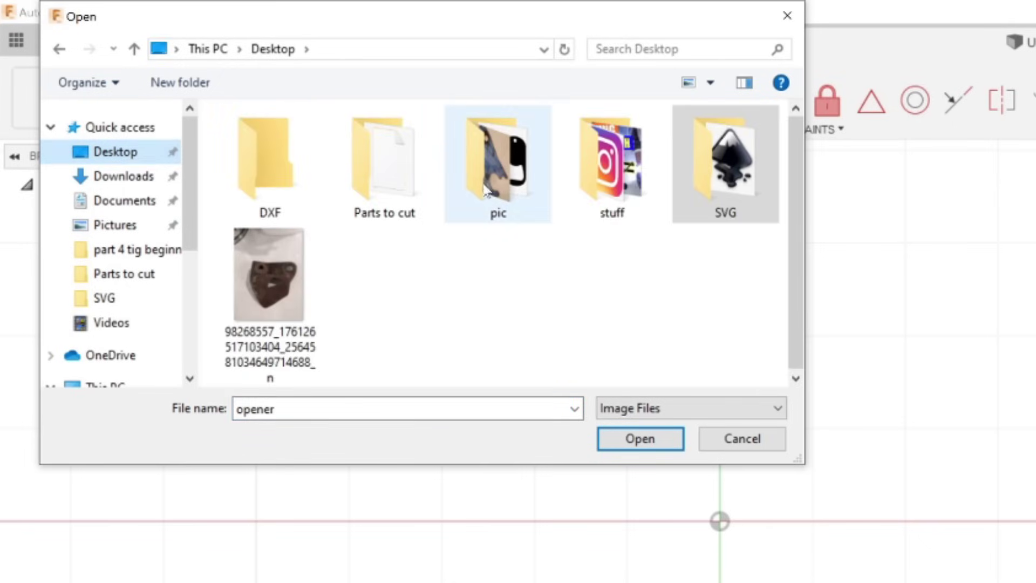
{"action": "double_click", "coordinate": [492, 186]}
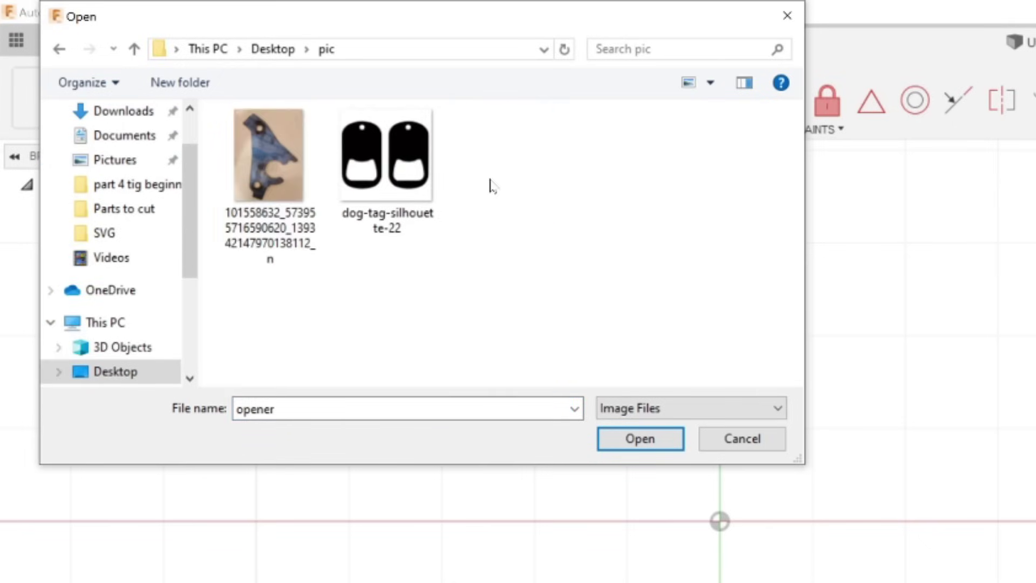
{"action": "double_click", "coordinate": [269, 161]}
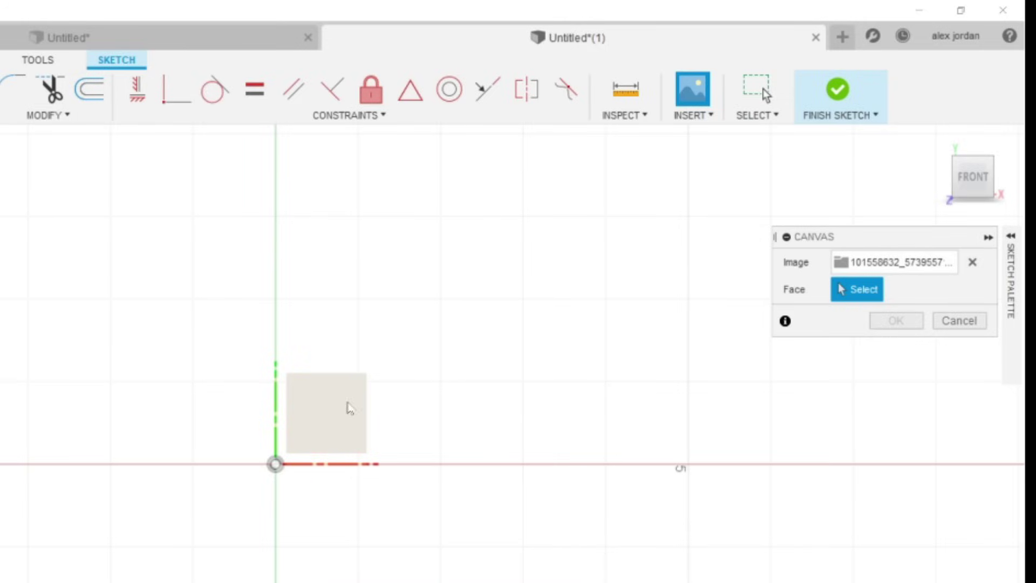
Step: Place the gasket photo canvas on the XY plane and zoom in on it
{"action": "left_click", "coordinate": [333, 440]}
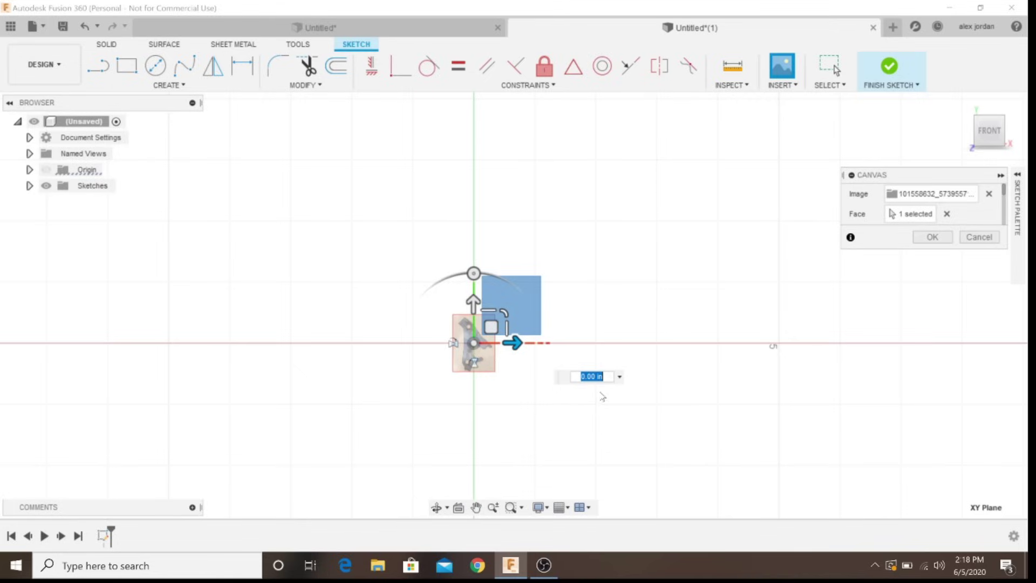
{"action": "left_click", "coordinate": [933, 237]}
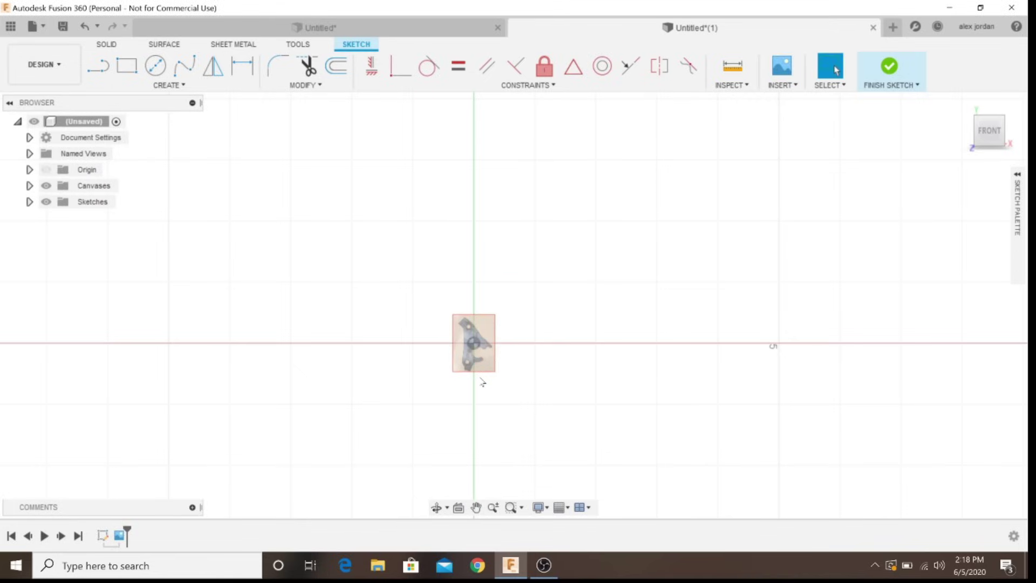
{"action": "scroll", "coordinate": [485, 365], "scroll_direction": "up", "scroll_amount": 10}
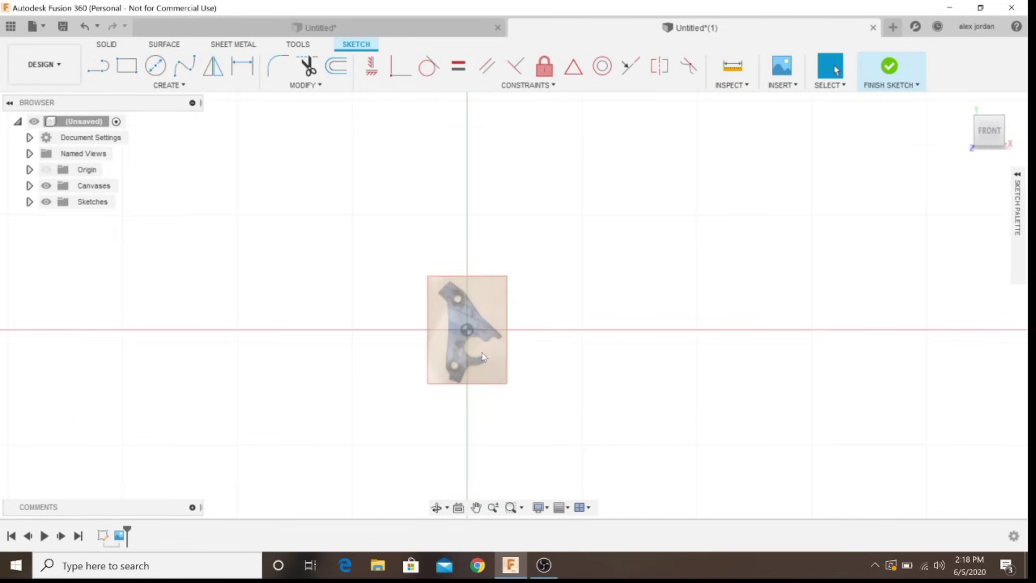
{"action": "scroll", "coordinate": [468, 355], "scroll_direction": "up", "scroll_amount": 3}
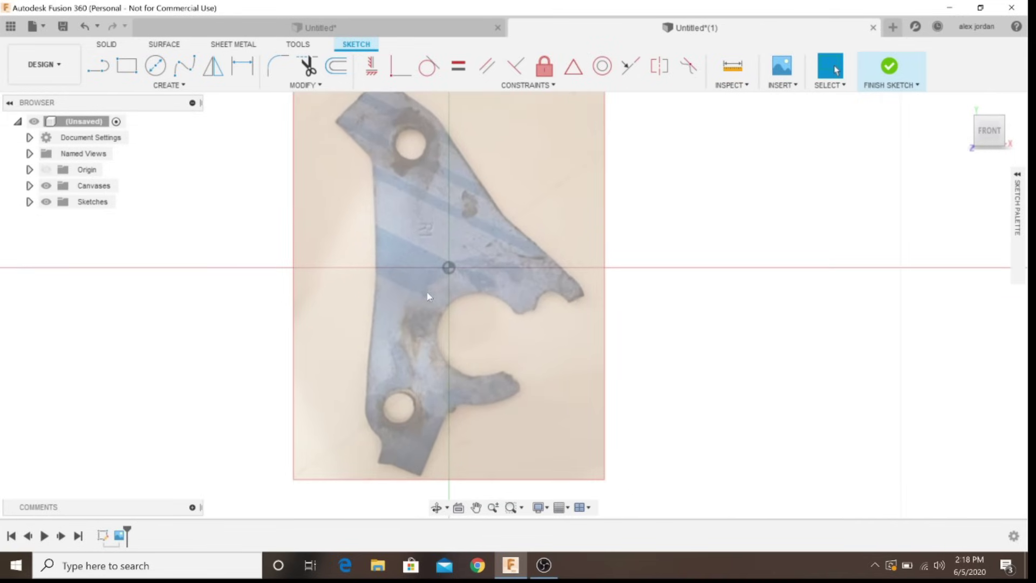
{"action": "scroll", "coordinate": [403, 276], "scroll_direction": "down", "scroll_amount": 3}
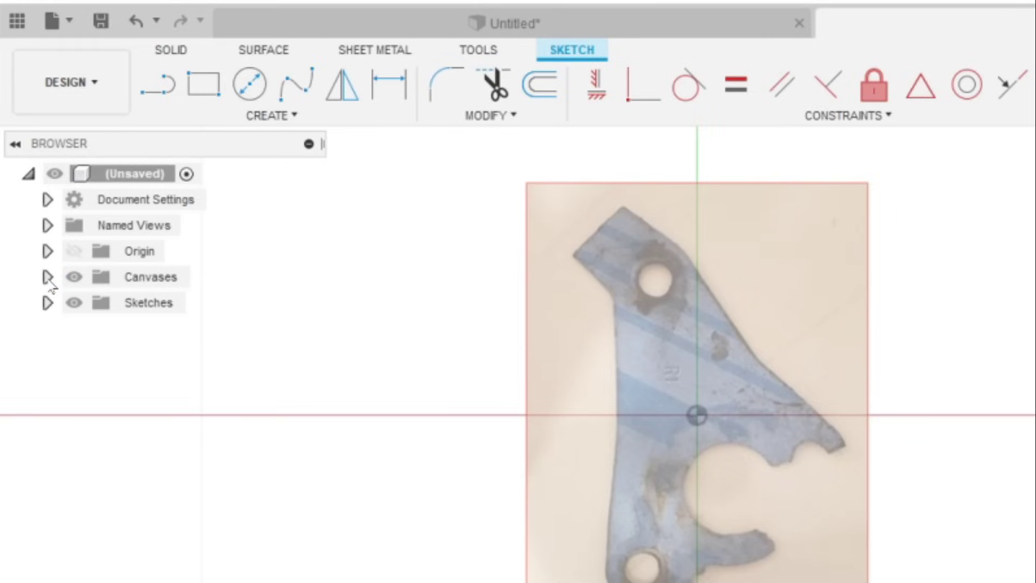
Step: Calibrate the photo canvas by measuring across the top hole and entering 0.375 in
{"action": "left_click", "coordinate": [47, 277]}
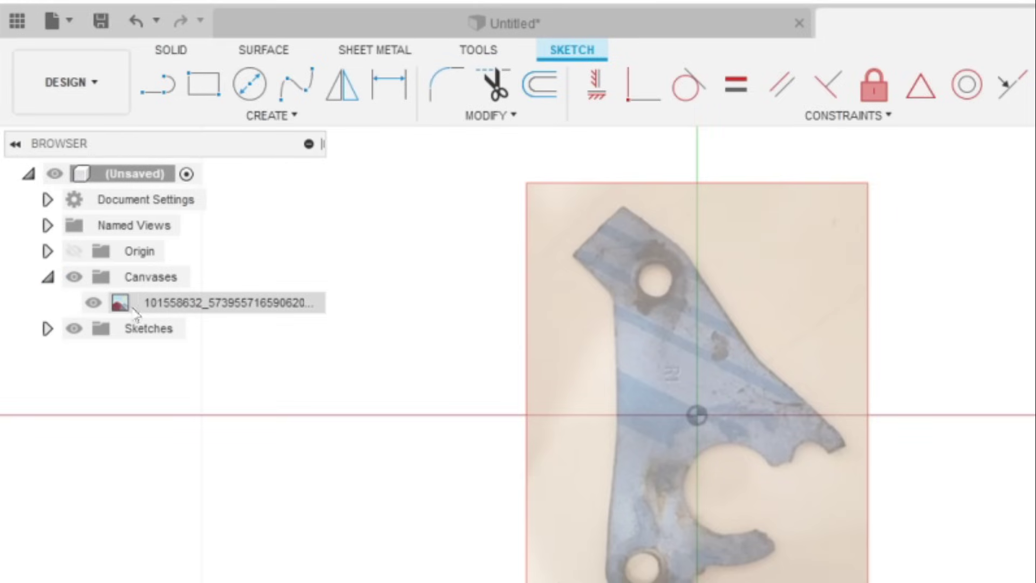
{"action": "right_click", "coordinate": [124, 311]}
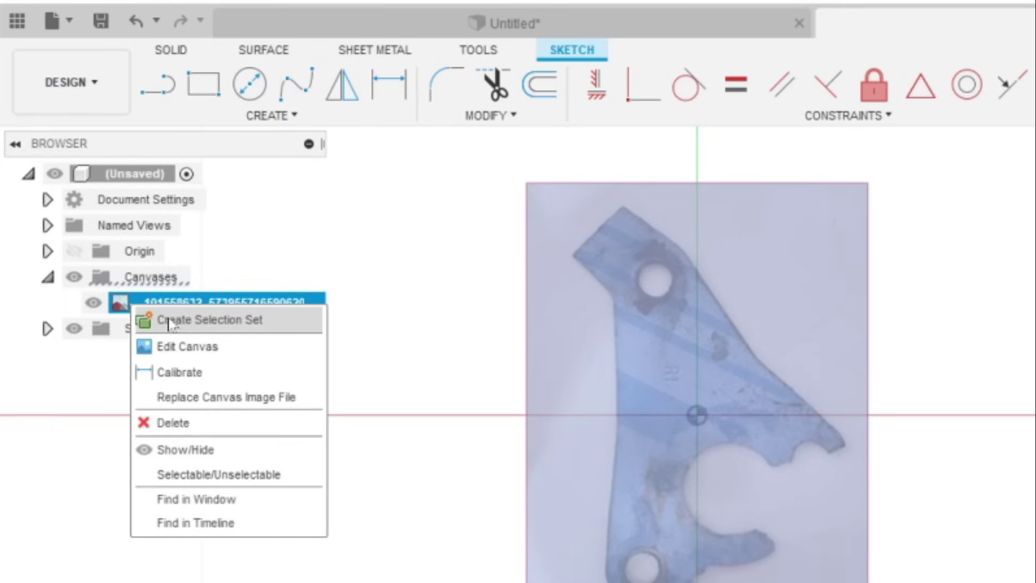
{"action": "left_click", "coordinate": [179, 373]}
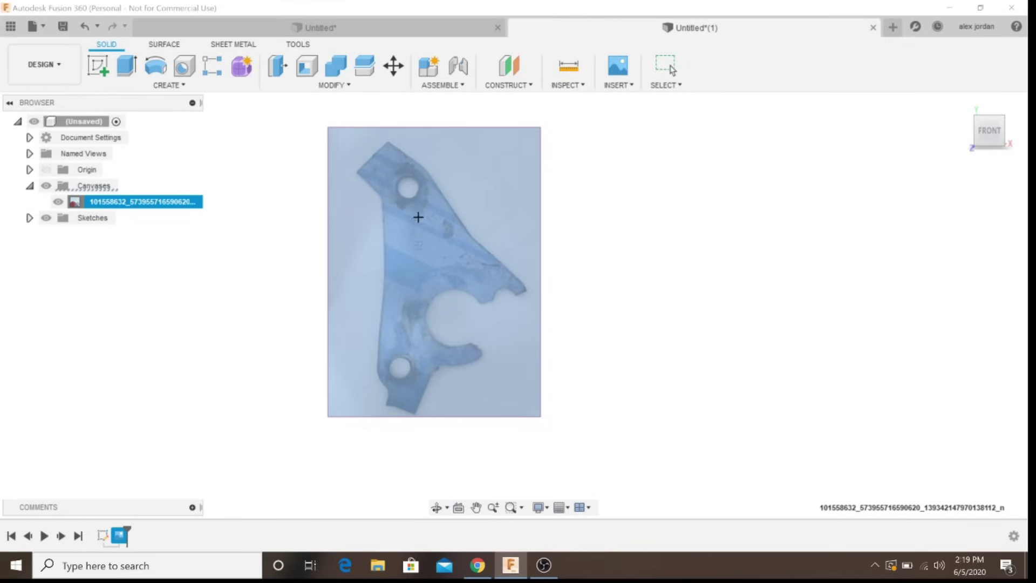
{"action": "scroll", "coordinate": [411, 176], "scroll_direction": "up", "scroll_amount": 8}
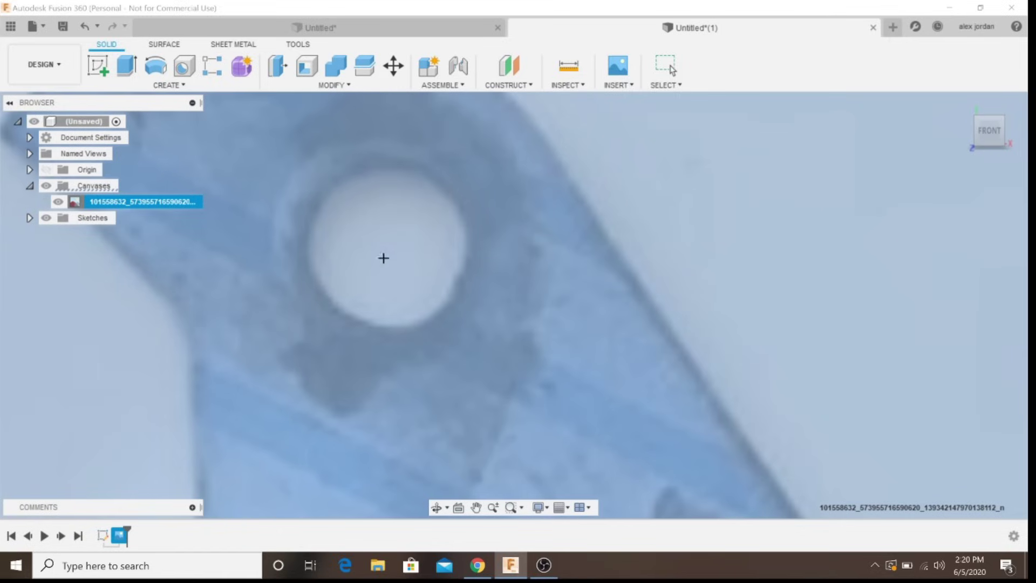
{"action": "scroll", "coordinate": [384, 169], "scroll_direction": "up", "scroll_amount": 1}
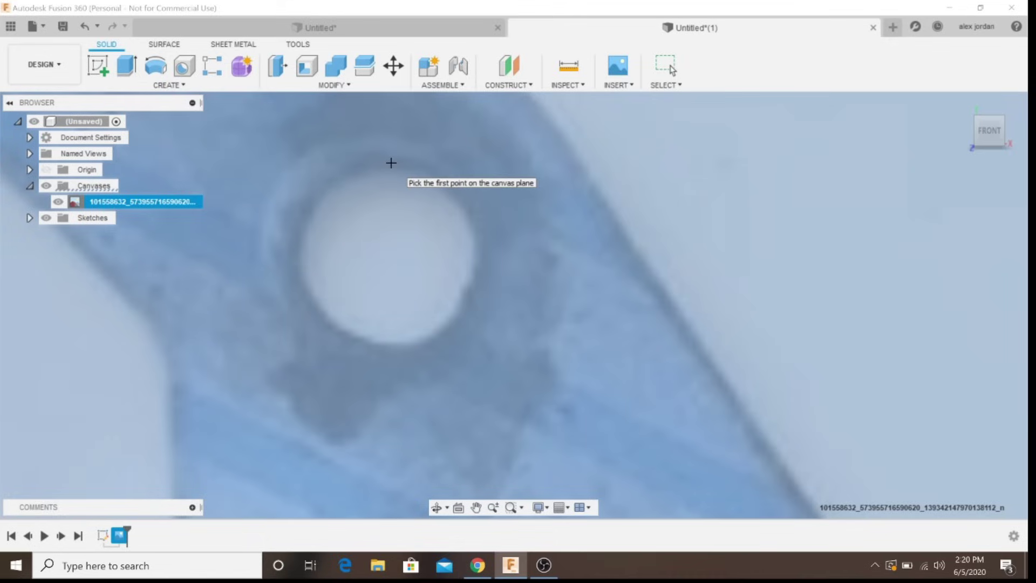
{"action": "left_click", "coordinate": [391, 162]}
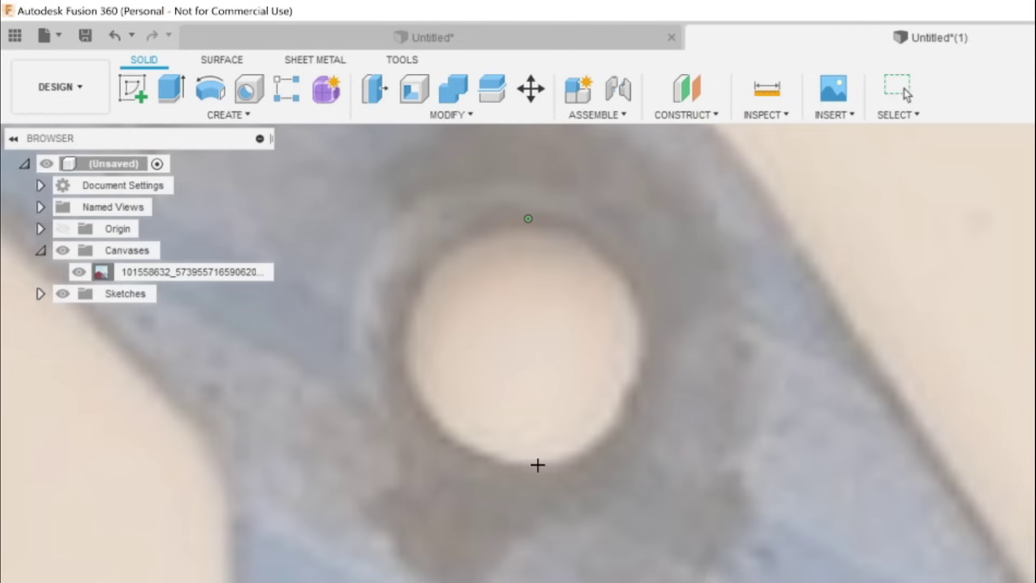
{"action": "left_click", "coordinate": [538, 468]}
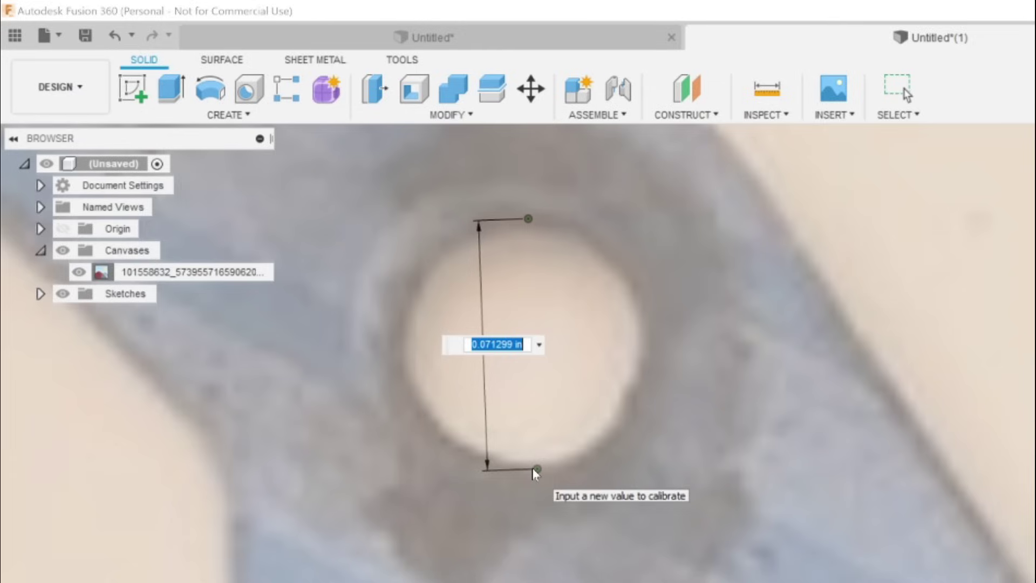
{"action": "key", "text": "BackSpace"}
{"action": "type", "text": ".375"}
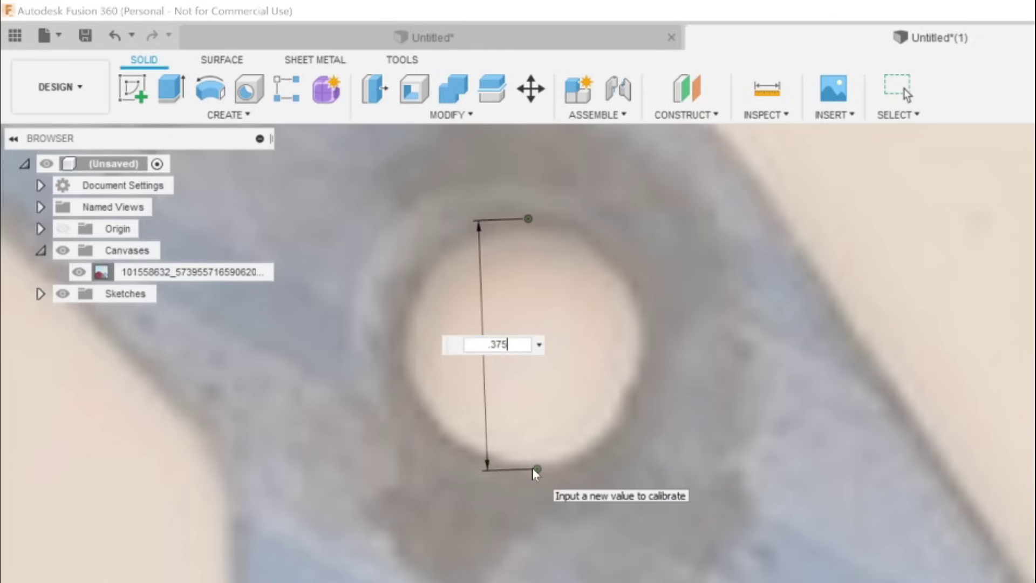
Step: Apply the 0.375 in calibration and recentre the view on the gasket photo
{"action": "key", "text": "Return"}
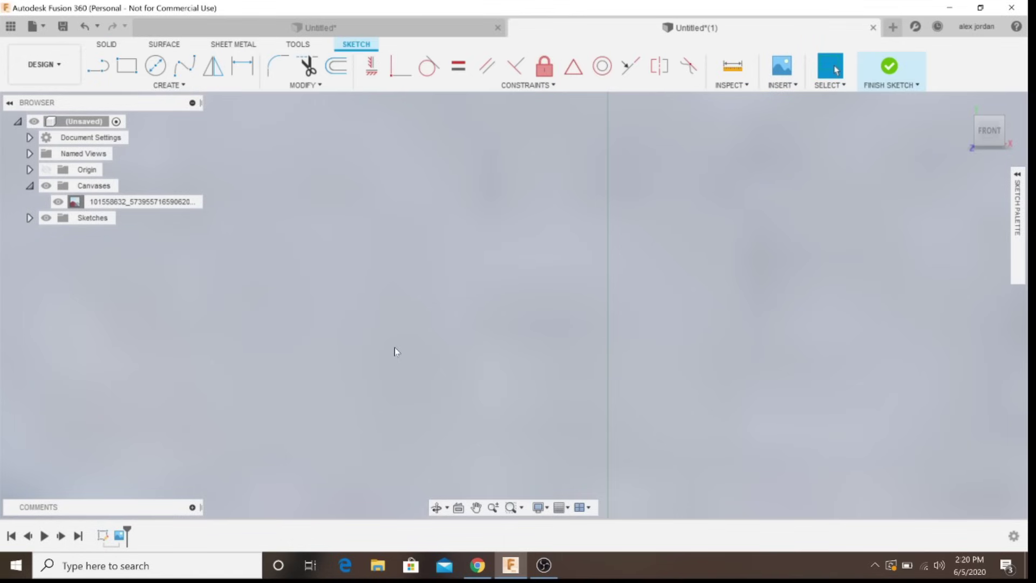
{"action": "scroll", "coordinate": [424, 377], "scroll_direction": "down", "scroll_amount": 5}
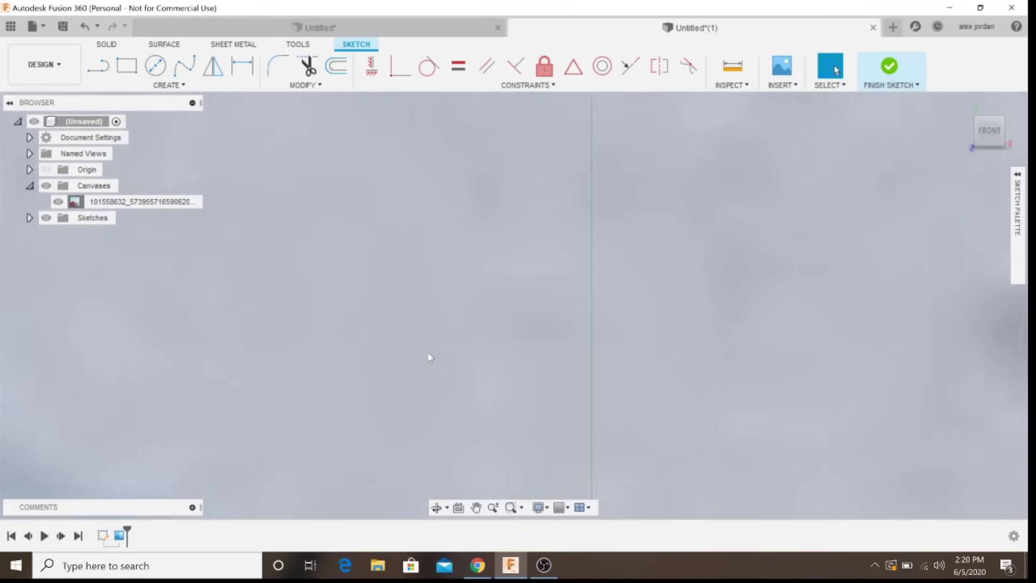
{"action": "scroll", "coordinate": [419, 415], "scroll_direction": "down", "scroll_amount": 6}
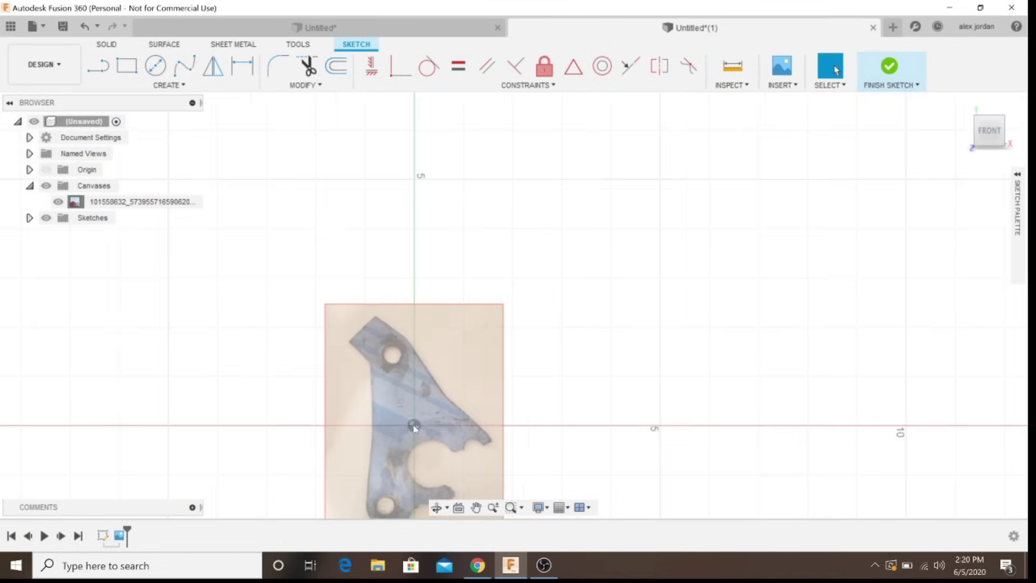
{"action": "left_click", "coordinate": [475, 507]}
{"action": "mouse_move", "coordinate": [471, 443]}
{"action": "left_mouse_down"}
{"action": "mouse_move", "coordinate": [519, 338]}
{"action": "mouse_move", "coordinate": [561, 316]}
{"action": "left_mouse_up"}
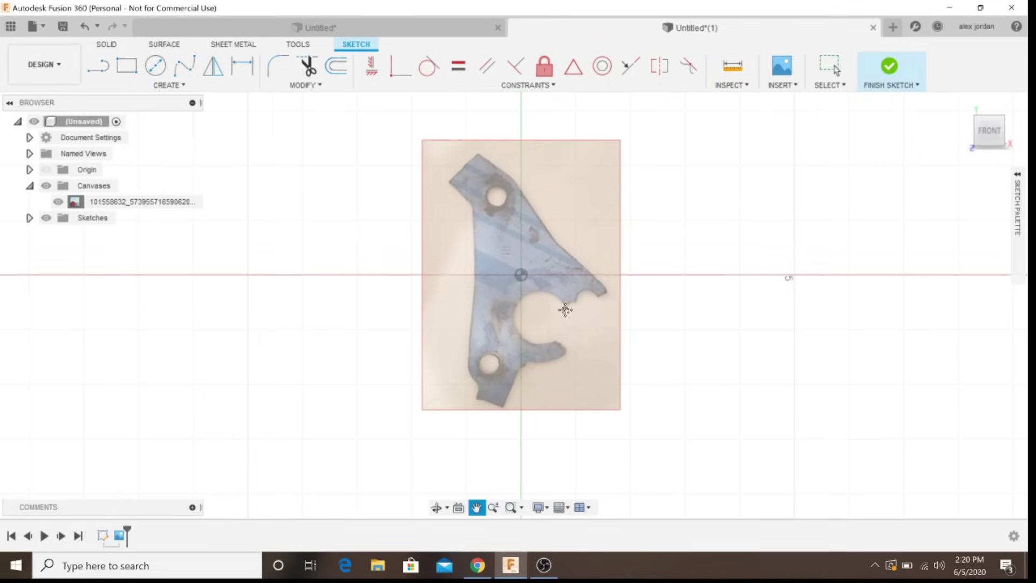
{"action": "scroll", "coordinate": [564, 303], "scroll_direction": "up", "scroll_amount": 2}
{"action": "scroll", "coordinate": [514, 179], "scroll_direction": "up", "scroll_amount": 1}
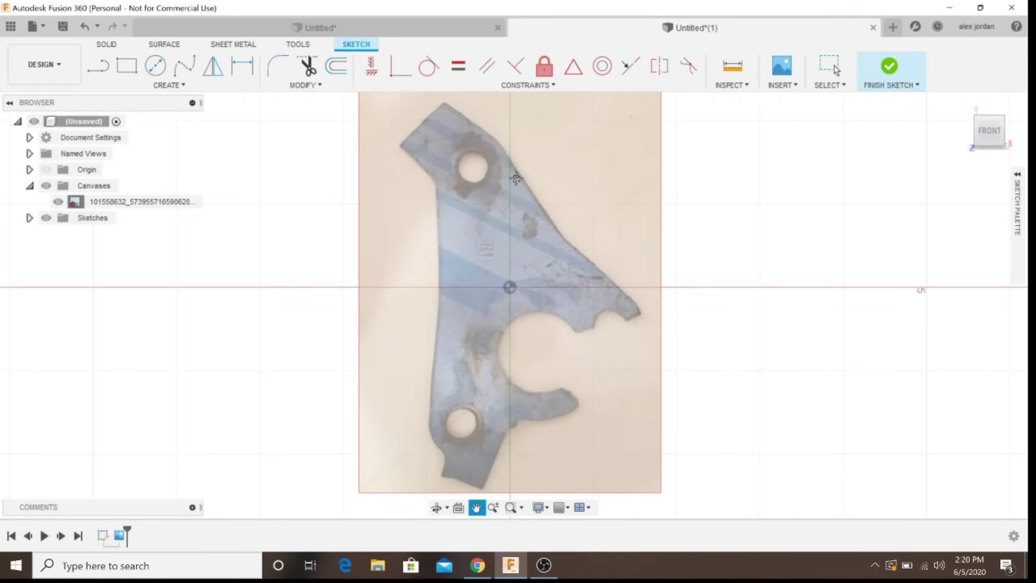
{"action": "key", "text": "Escape"}
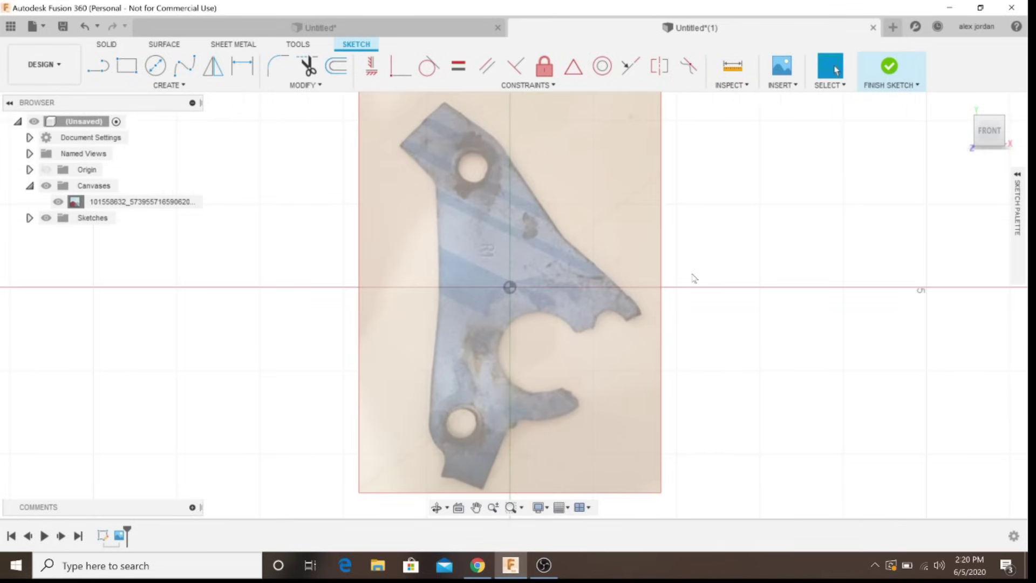
{"action": "scroll", "coordinate": [490, 210], "scroll_direction": "down", "scroll_amount": 1}
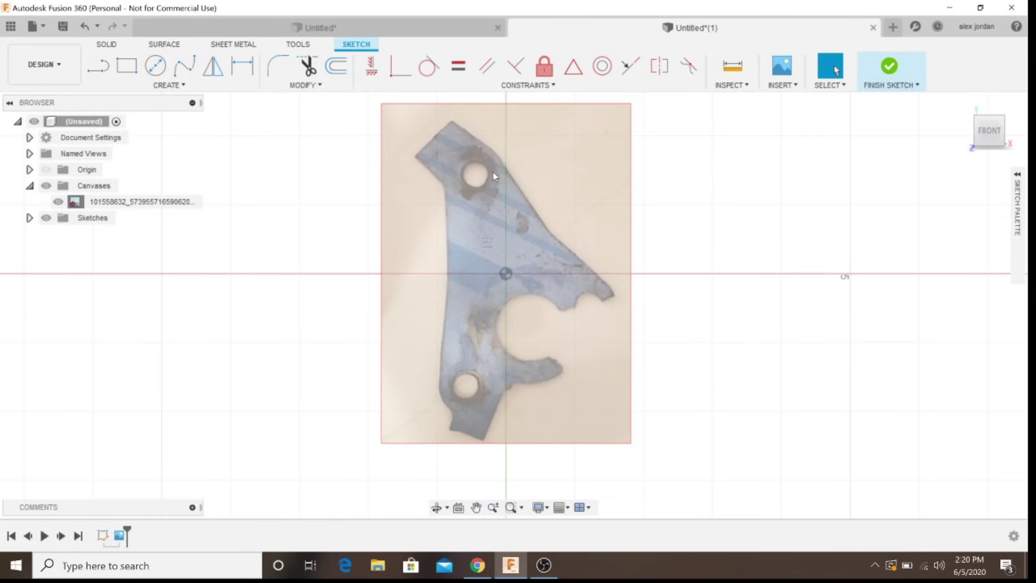
Step: Draw a 0.375 in diameter circle centred in the upper bolt hole
{"action": "key", "text": "c"}
{"action": "scroll", "coordinate": [484, 178], "scroll_direction": "down", "scroll_amount": 1}
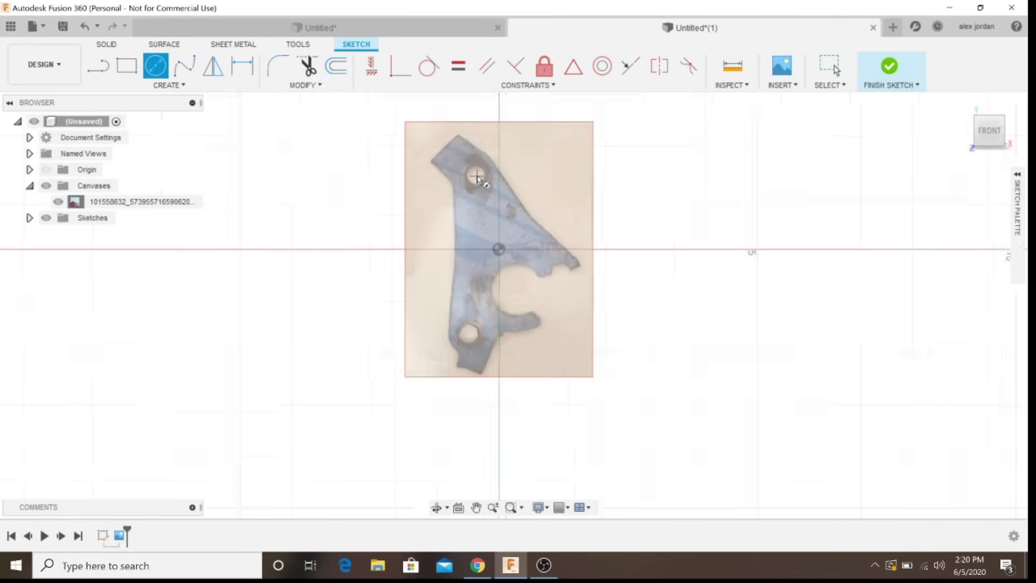
{"action": "scroll", "coordinate": [480, 178], "scroll_direction": "up", "scroll_amount": 5}
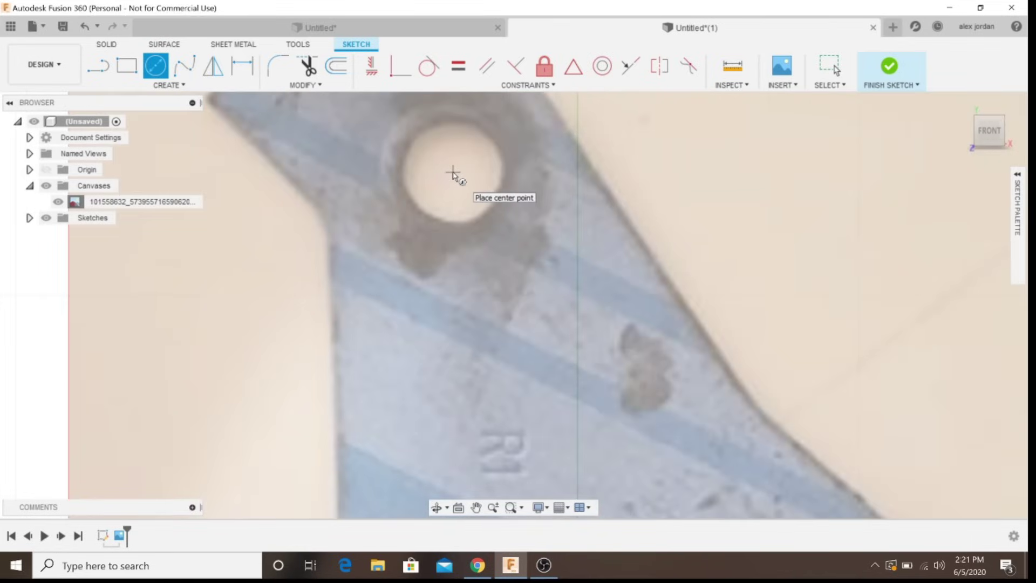
{"action": "left_click", "coordinate": [453, 173]}
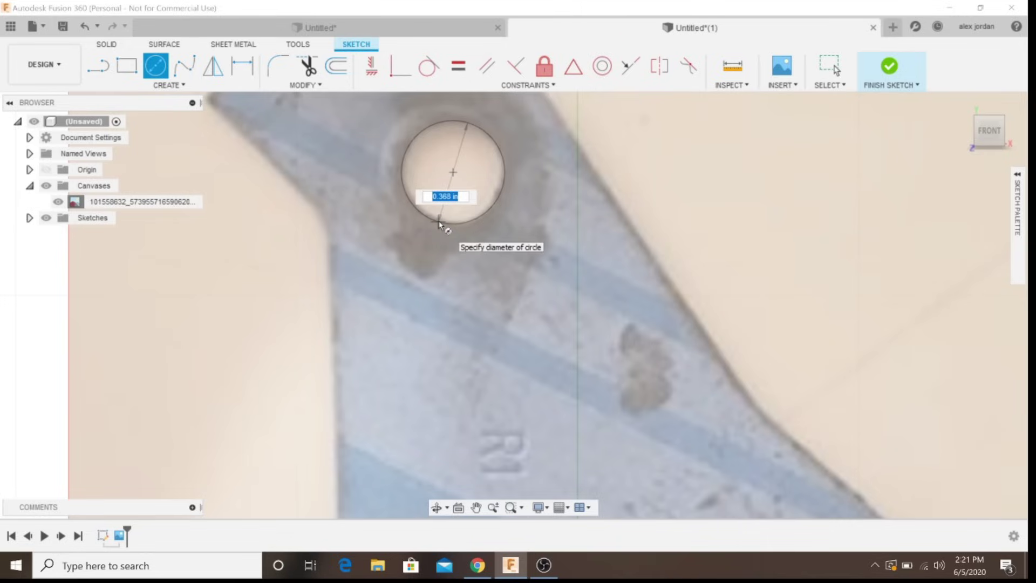
{"action": "type", "text": ".375"}
{"action": "key", "text": "Return"}
{"action": "key", "text": "Escape"}
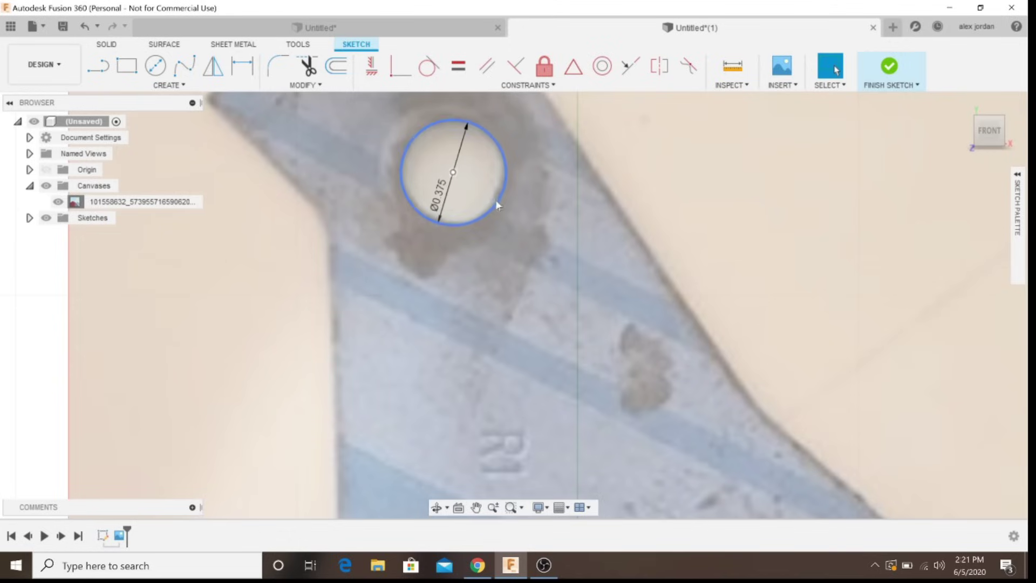
{"action": "scroll", "coordinate": [495, 199], "scroll_direction": "down", "scroll_amount": 2}
{"action": "scroll", "coordinate": [504, 208], "scroll_direction": "down", "scroll_amount": 2}
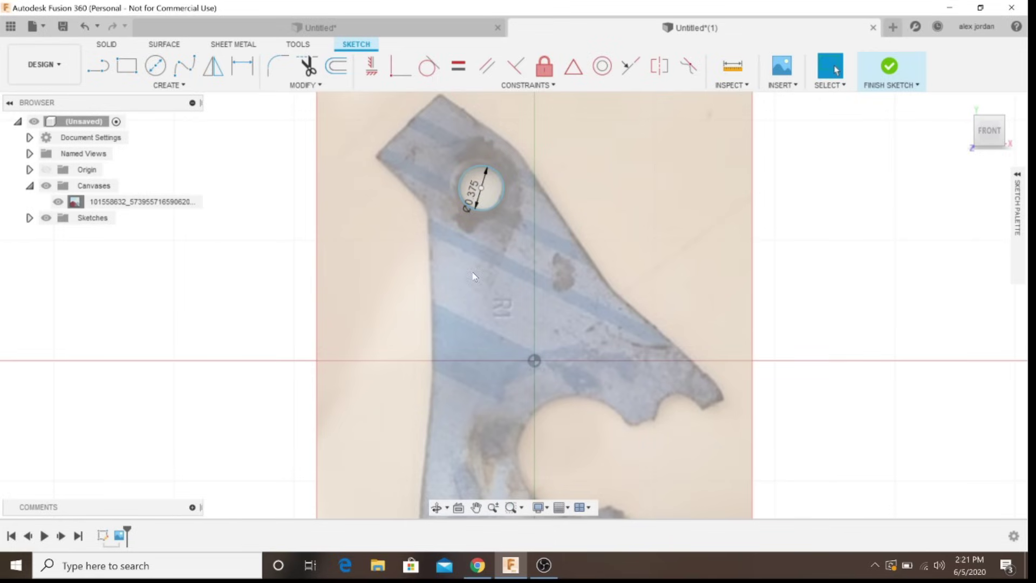
{"action": "scroll", "coordinate": [656, 374], "scroll_direction": "down", "scroll_amount": 2}
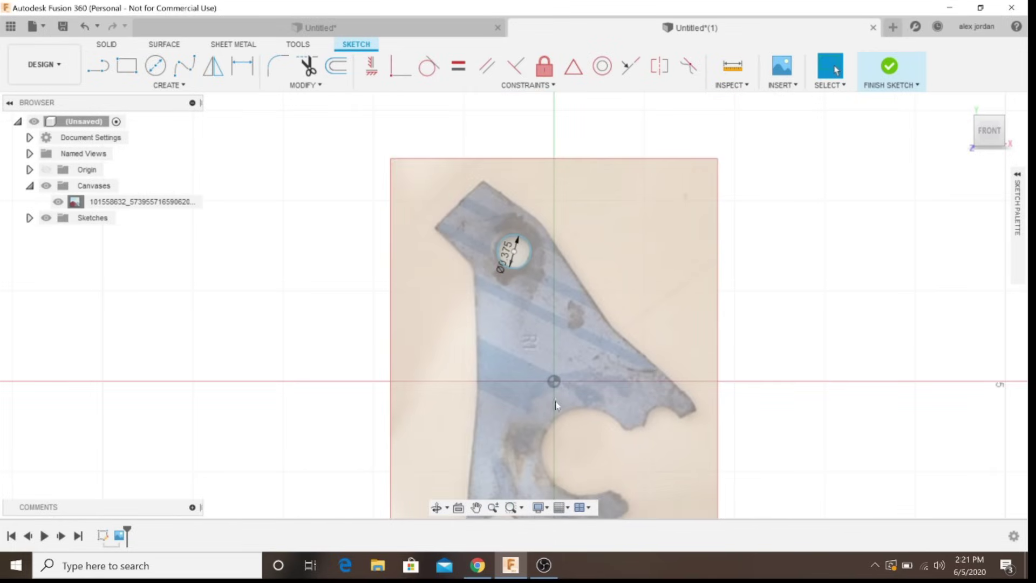
Step: Pan to the lower bolt hole and trace it with a 0.375 in circle
{"action": "left_click", "coordinate": [476, 507]}
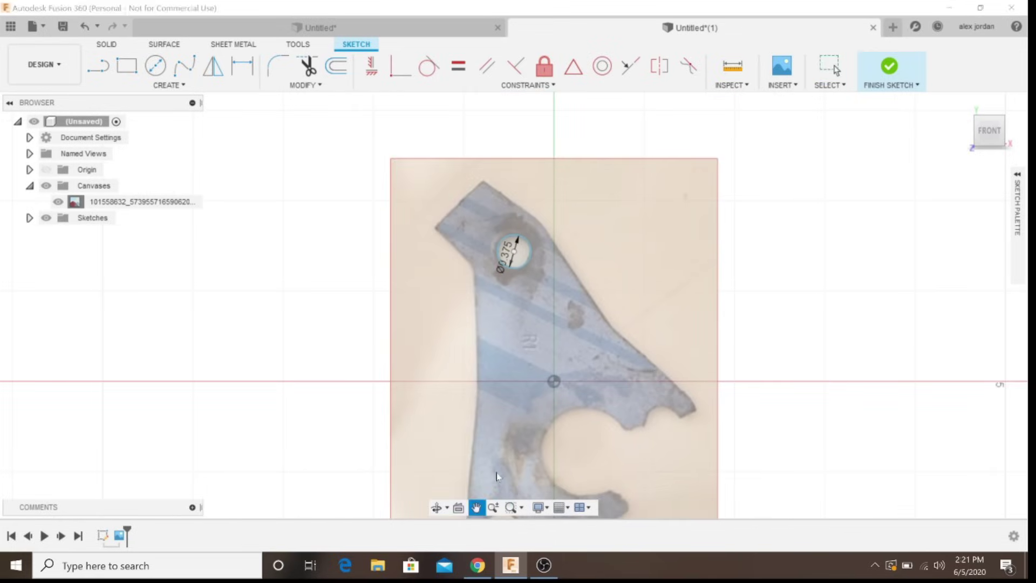
{"action": "left_click_drag", "start_coordinate": [505, 460], "coordinate": [484, 307]}
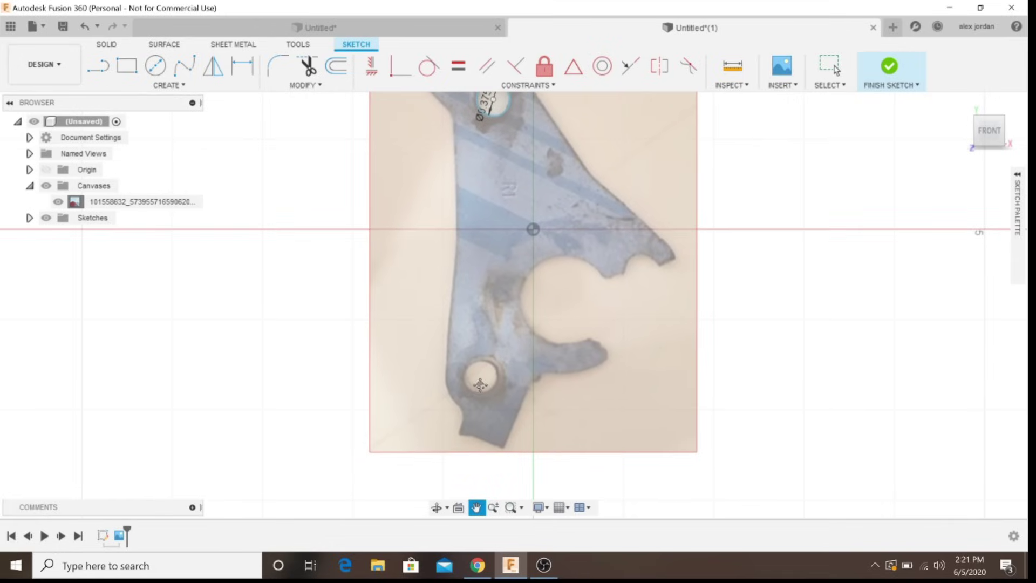
{"action": "scroll", "coordinate": [480, 384], "scroll_direction": "down", "scroll_amount": 1}
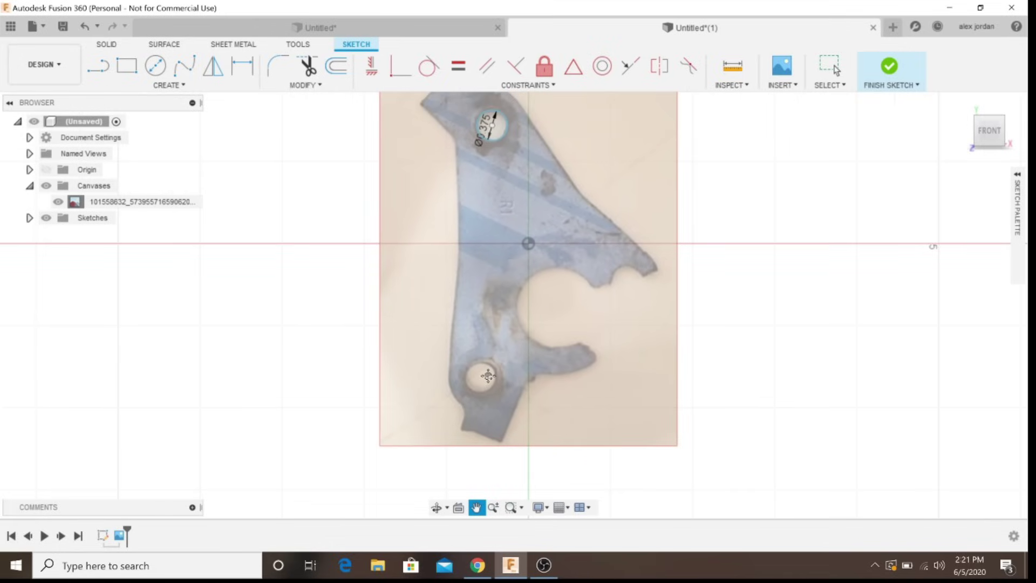
{"action": "key", "text": "c"}
{"action": "scroll", "coordinate": [480, 378], "scroll_direction": "up", "scroll_amount": 4}
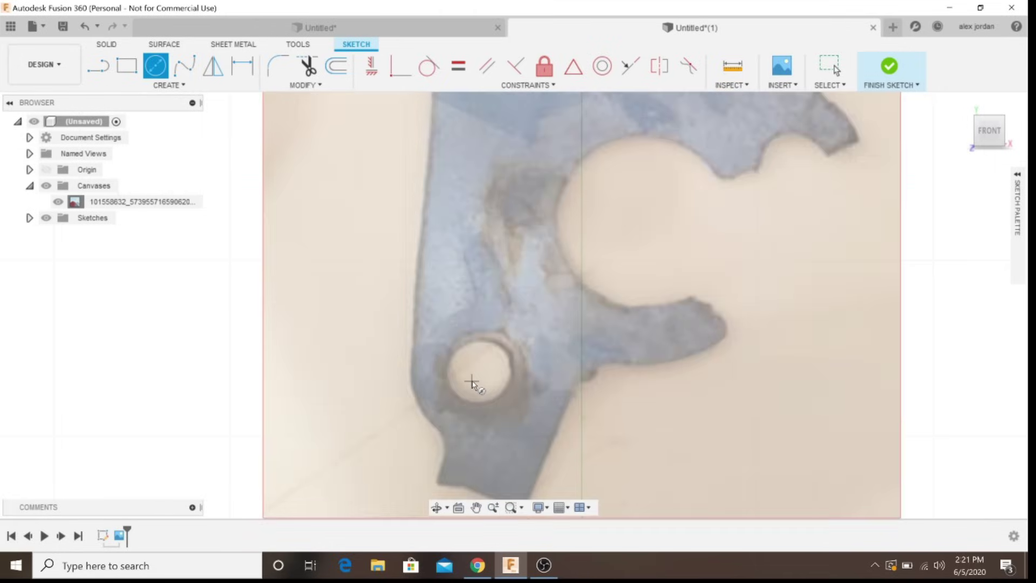
{"action": "scroll", "coordinate": [472, 382], "scroll_direction": "up", "scroll_amount": 2}
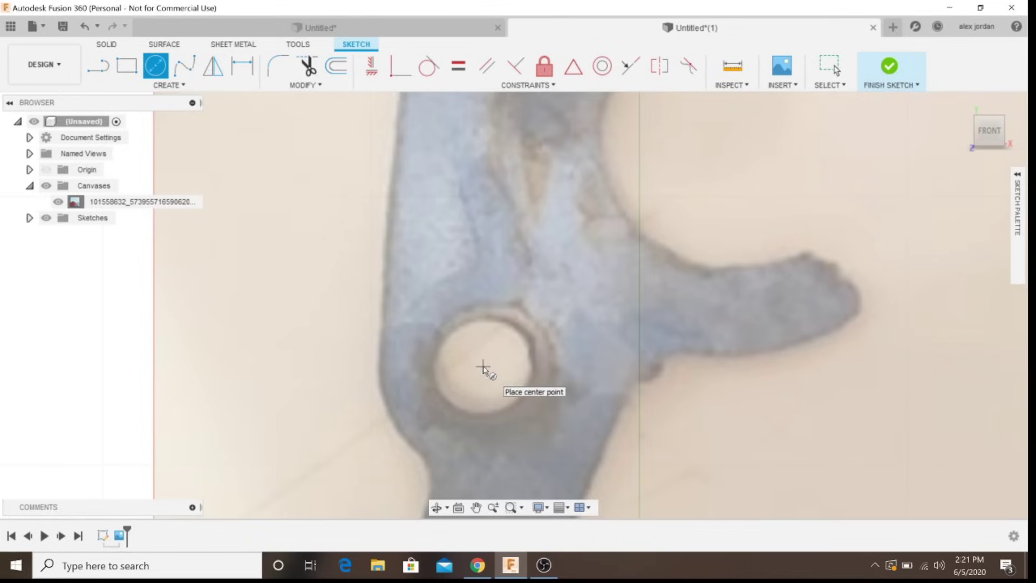
{"action": "left_click", "coordinate": [483, 367]}
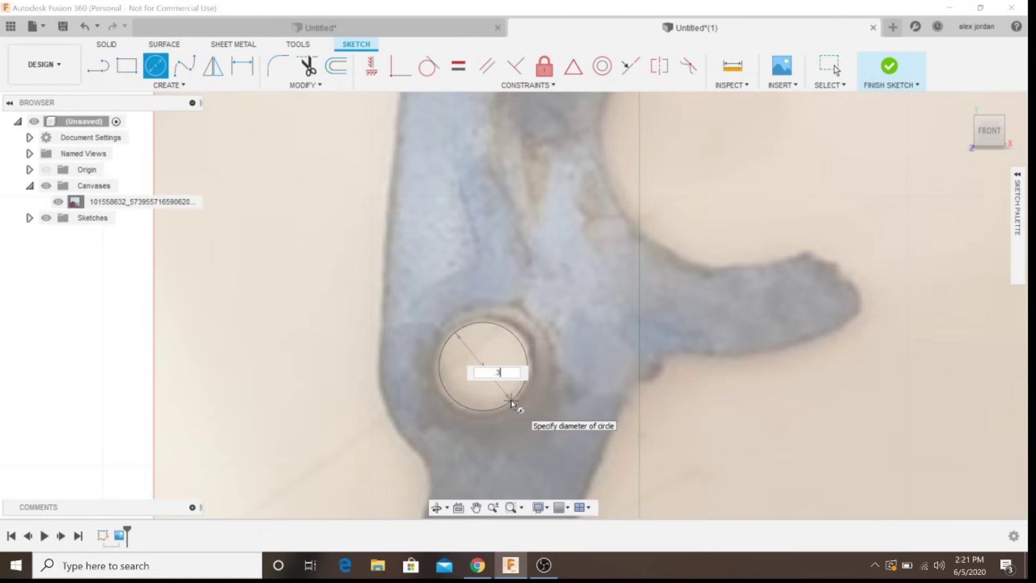
{"action": "type", "text": ".375"}
{"action": "key", "text": "Return"}
{"action": "key", "text": "Escape"}
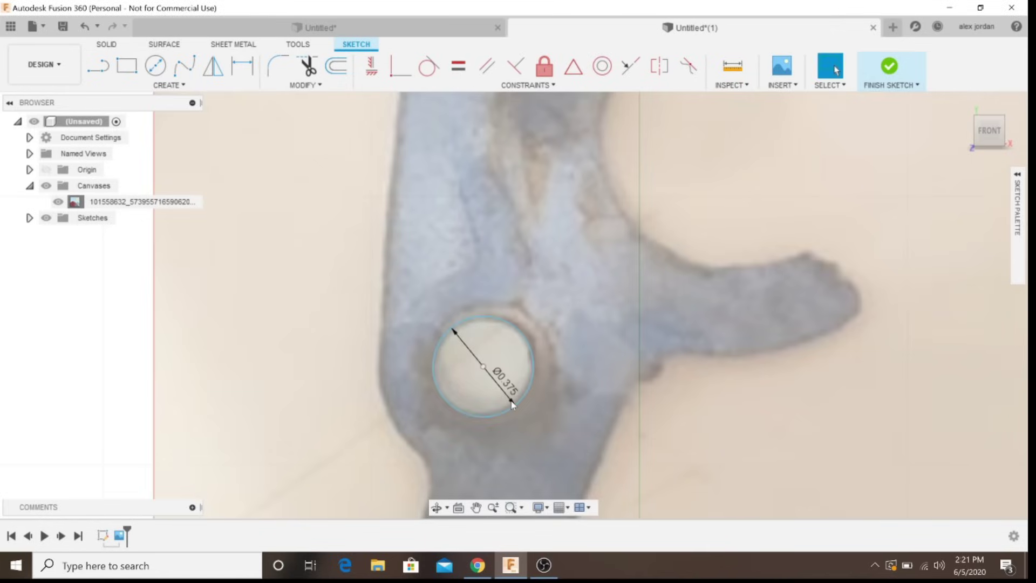
{"action": "scroll", "coordinate": [534, 447], "scroll_direction": "down", "scroll_amount": 5}
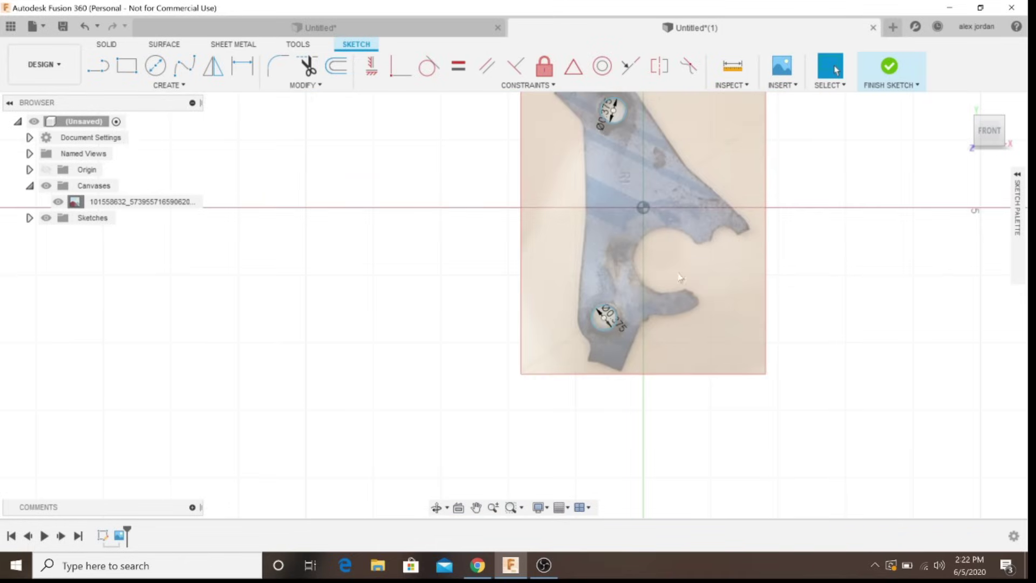
Step: Draw a circle fitted to the gasket's large round cutout
{"action": "scroll", "coordinate": [679, 277], "scroll_direction": "up", "scroll_amount": 3}
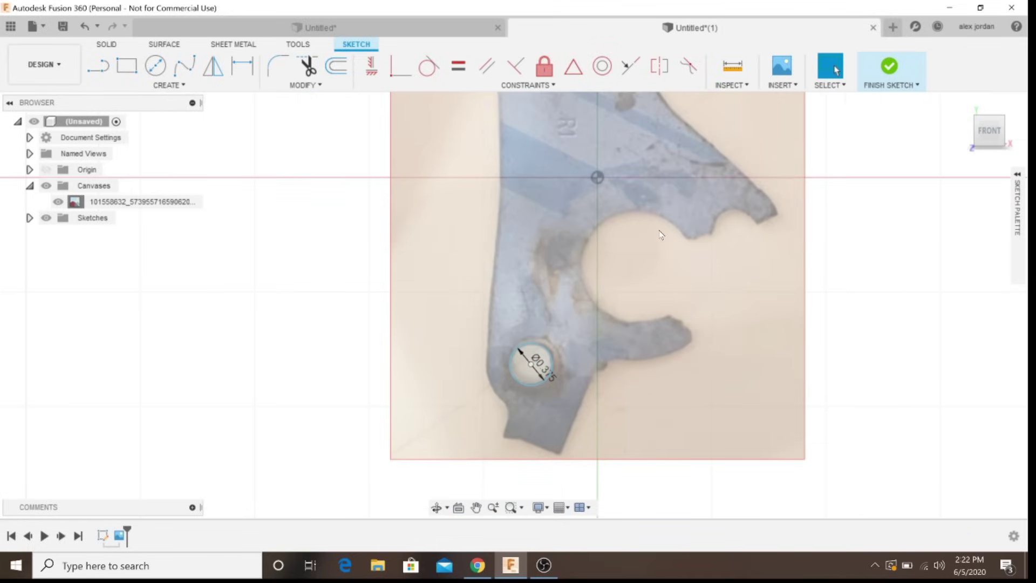
{"action": "key", "text": "c"}
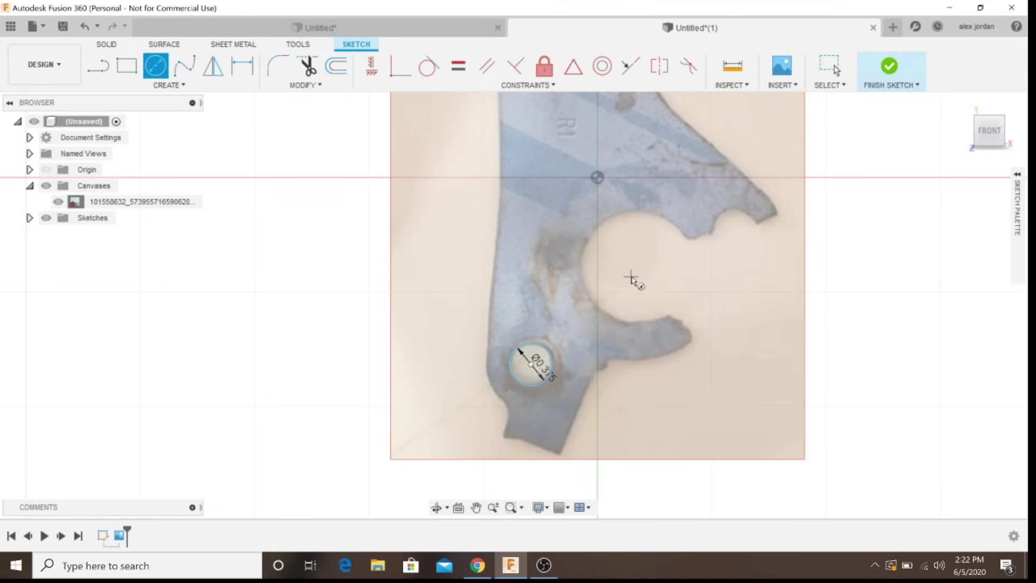
{"action": "left_click", "coordinate": [637, 269]}
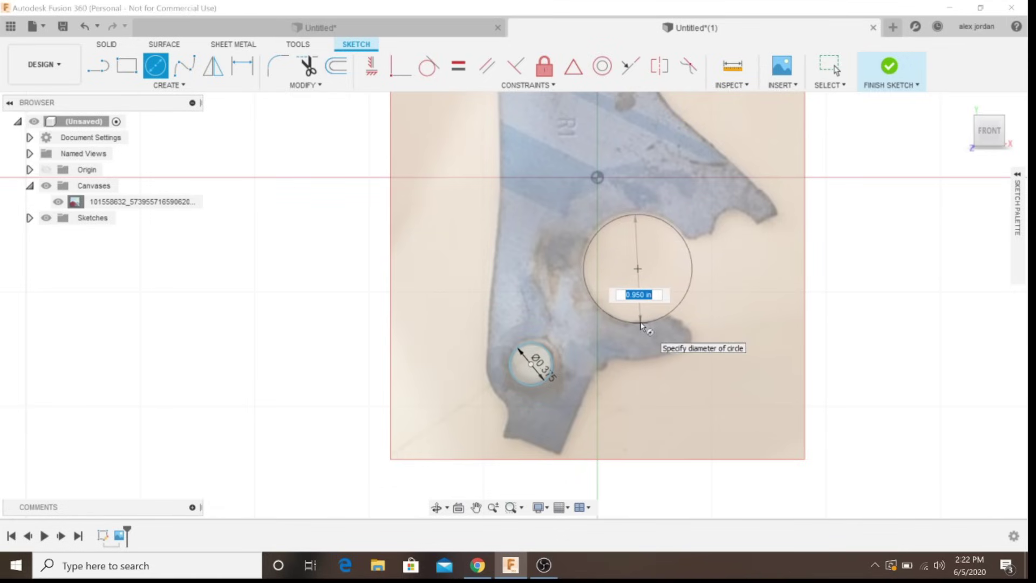
{"action": "left_click", "coordinate": [642, 322]}
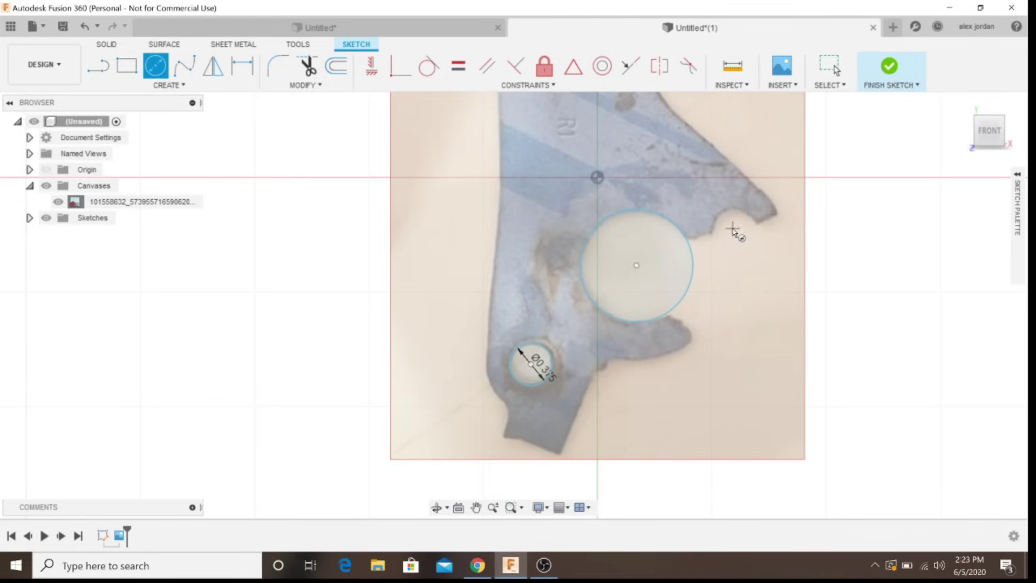
Step: Add a 0.375 in diameter circle centred on the small right-edge notch
{"action": "left_click", "coordinate": [732, 227]}
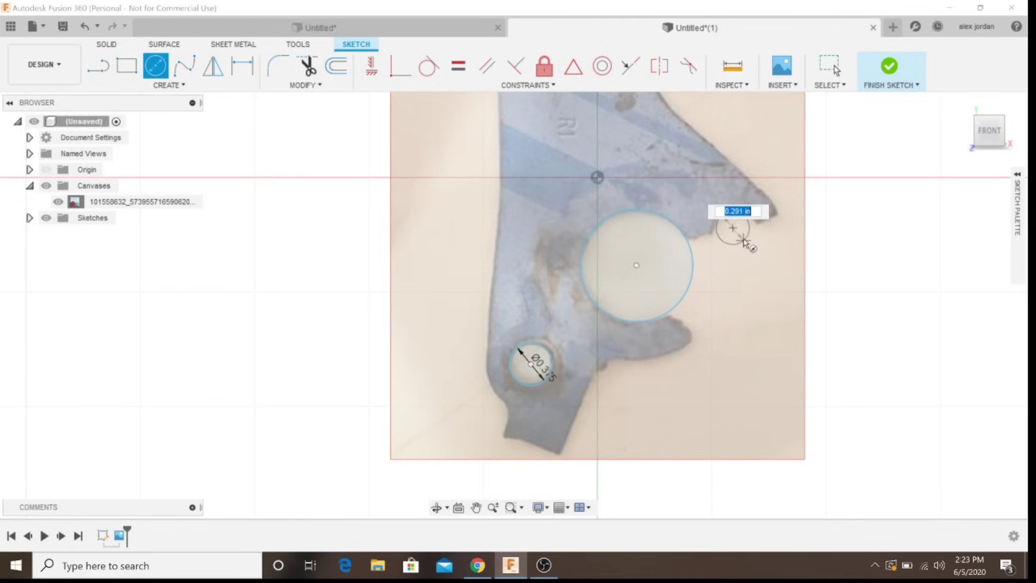
{"action": "key", "text": "Escape"}
{"action": "left_click", "coordinate": [736, 232]}
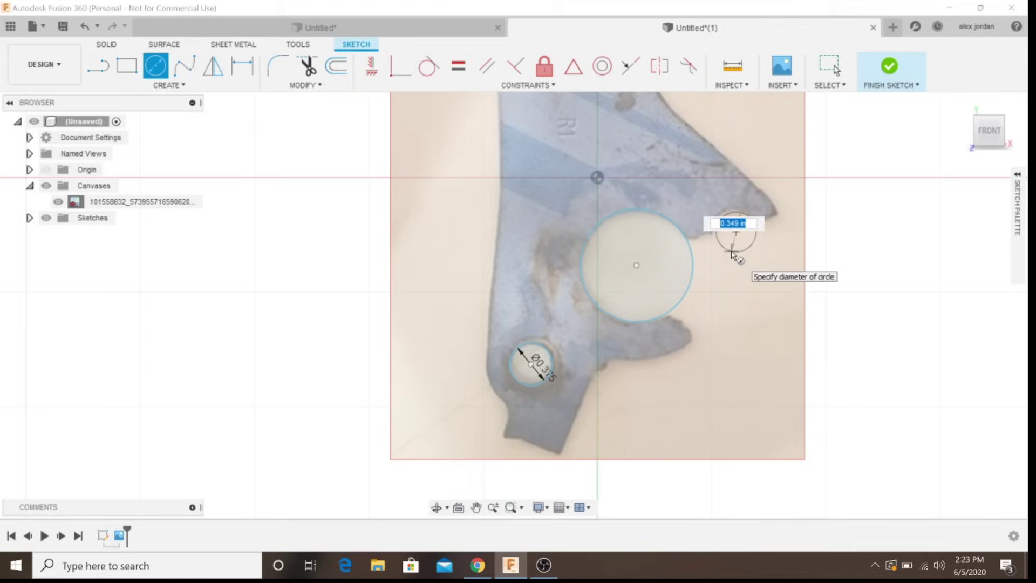
{"action": "key", "text": "BackSpace"}
{"action": "type", "text": ".375"}
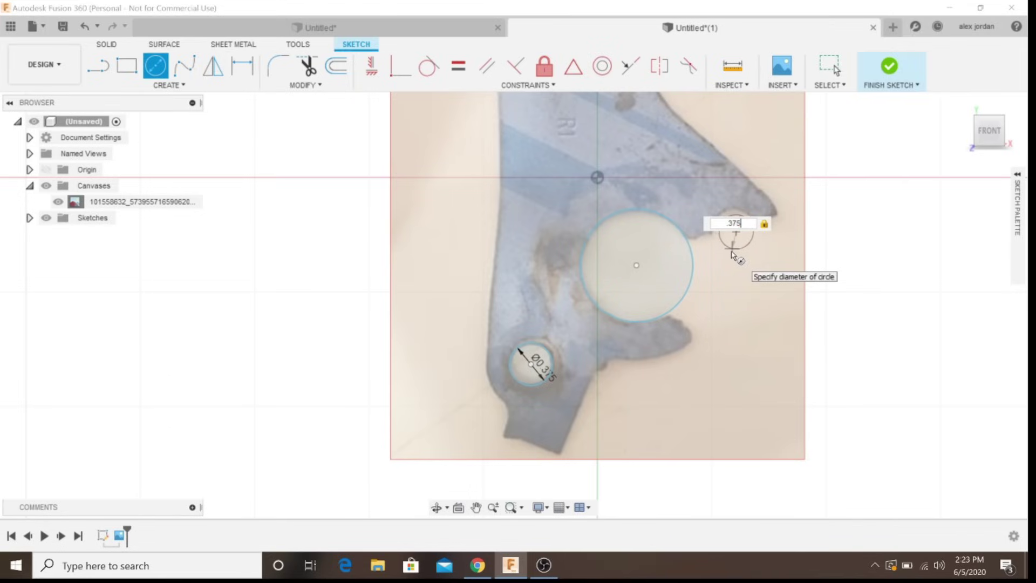
{"action": "key", "text": "Return"}
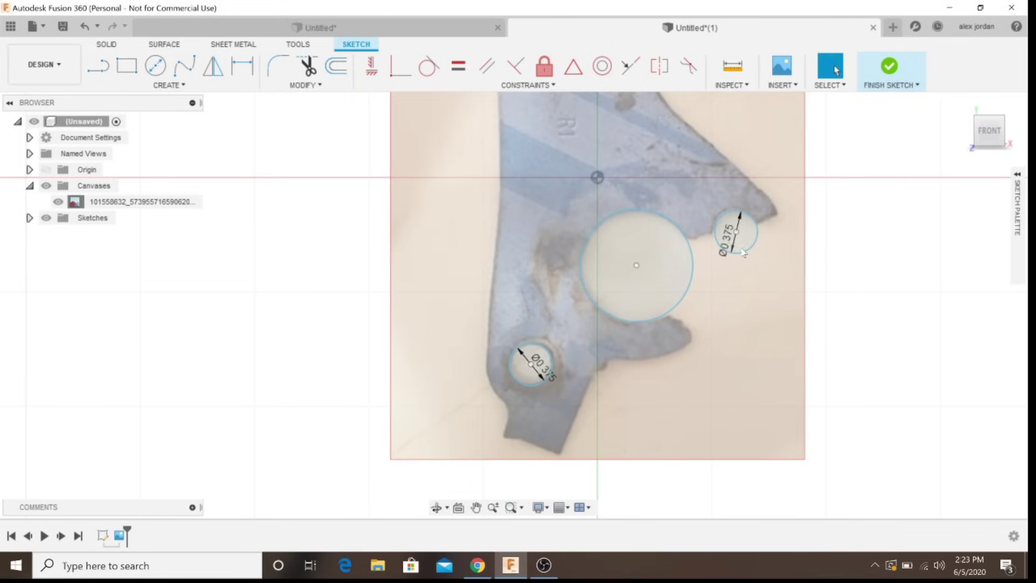
Step: Draw a 1.613 in outer circle concentric with the large cutout
{"action": "scroll", "coordinate": [710, 201], "scroll_direction": "down", "scroll_amount": 5}
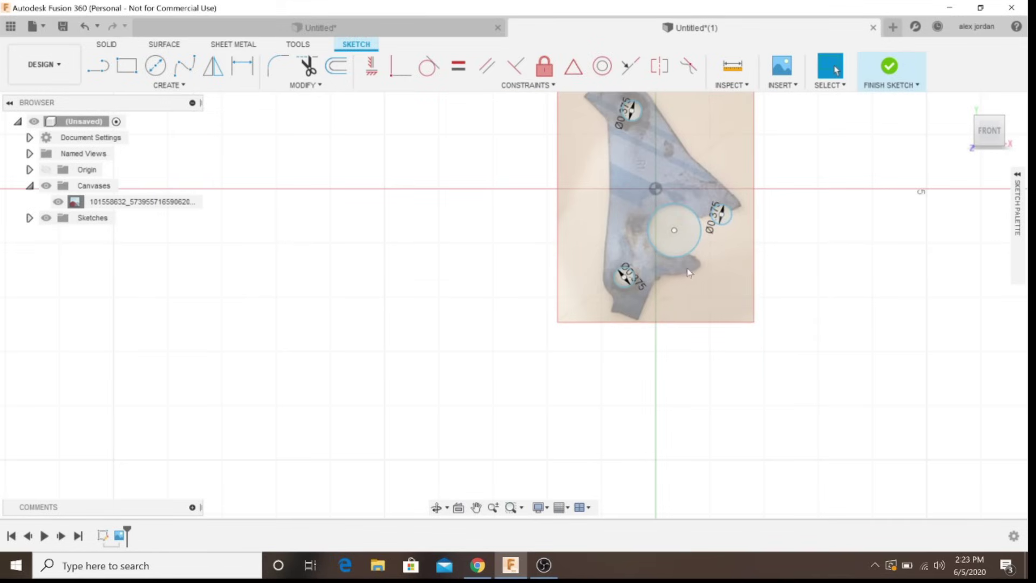
{"action": "key", "text": "d"}
{"action": "left_click", "coordinate": [676, 257]}
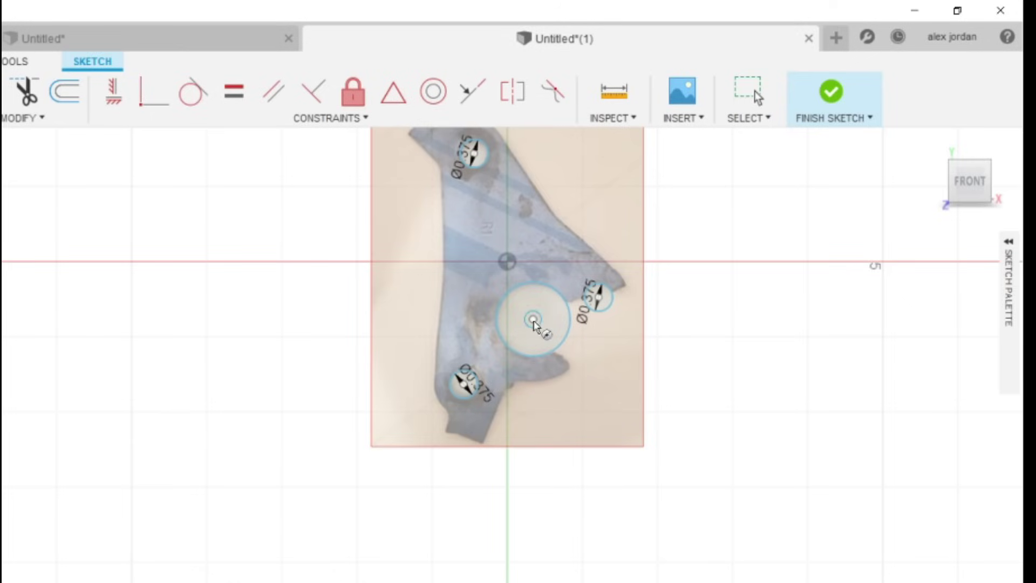
{"action": "left_click", "coordinate": [675, 241]}
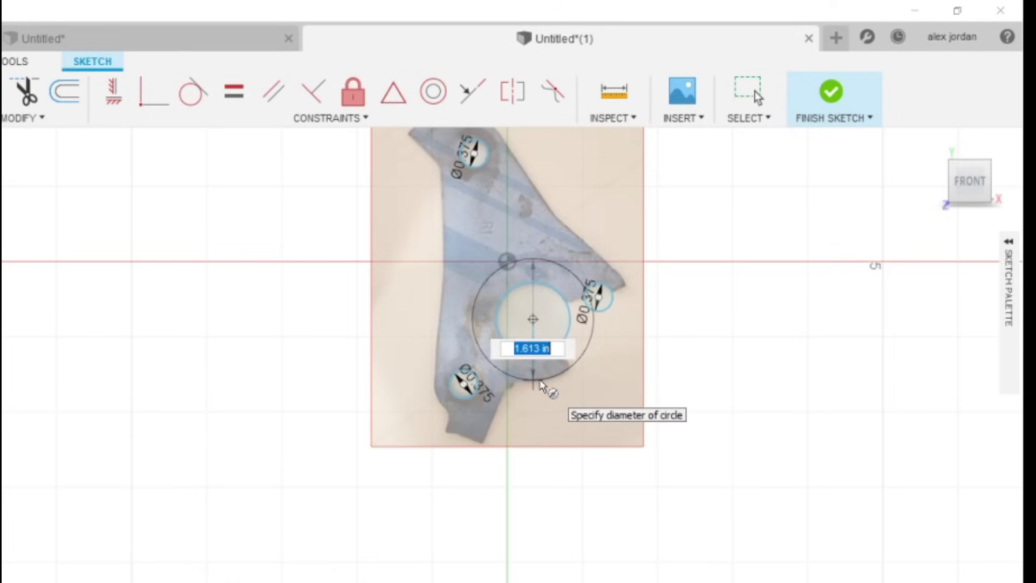
{"action": "left_click", "coordinate": [542, 385]}
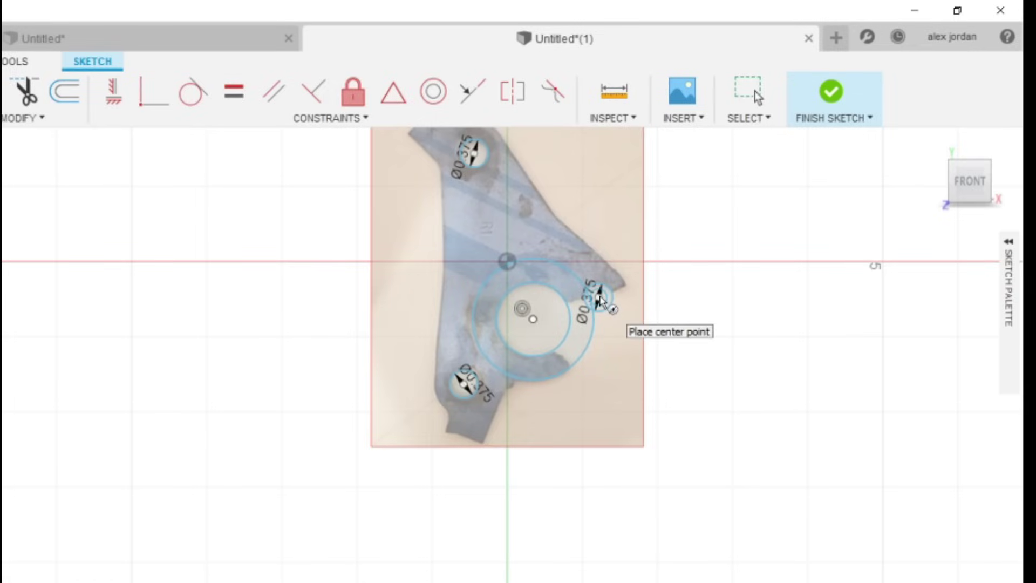
Step: Ring the small right-hand hole with an outer circle about 0.807 in across
{"action": "left_click", "coordinate": [599, 298]}
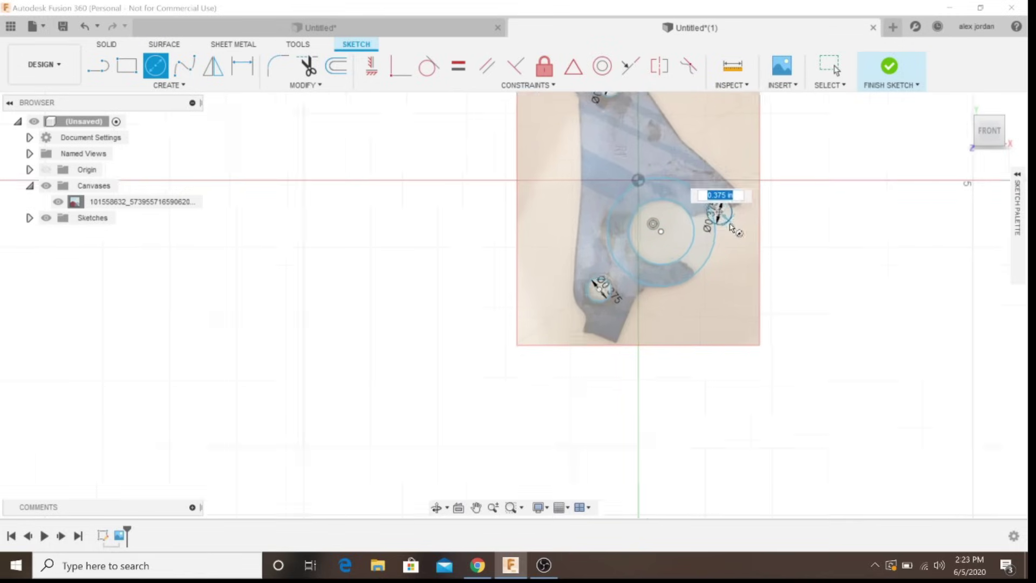
{"action": "scroll", "coordinate": [615, 318], "scroll_direction": "up", "scroll_amount": 5}
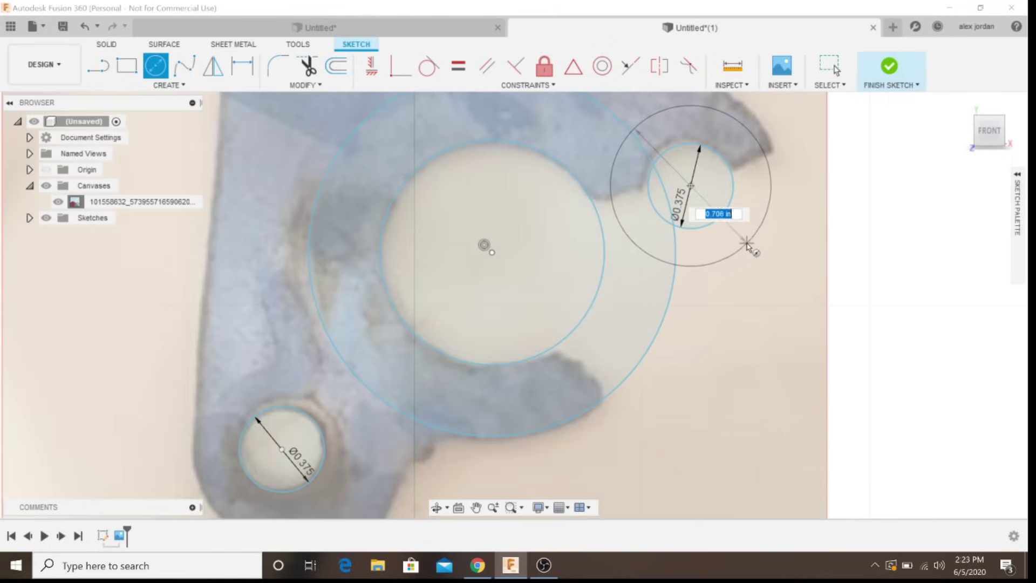
{"action": "scroll", "coordinate": [747, 245], "scroll_direction": "down", "scroll_amount": 2}
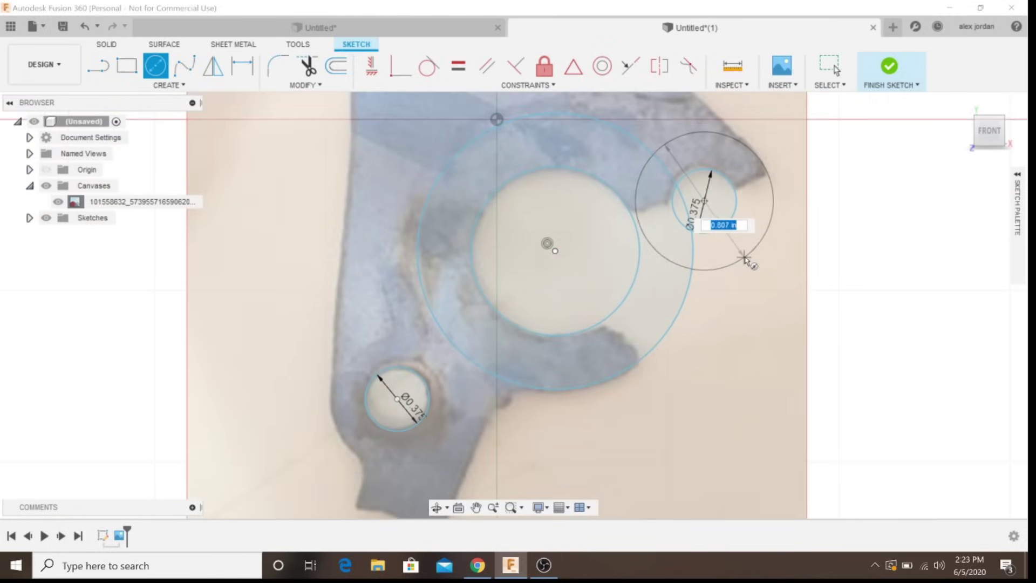
{"action": "left_click", "coordinate": [744, 257]}
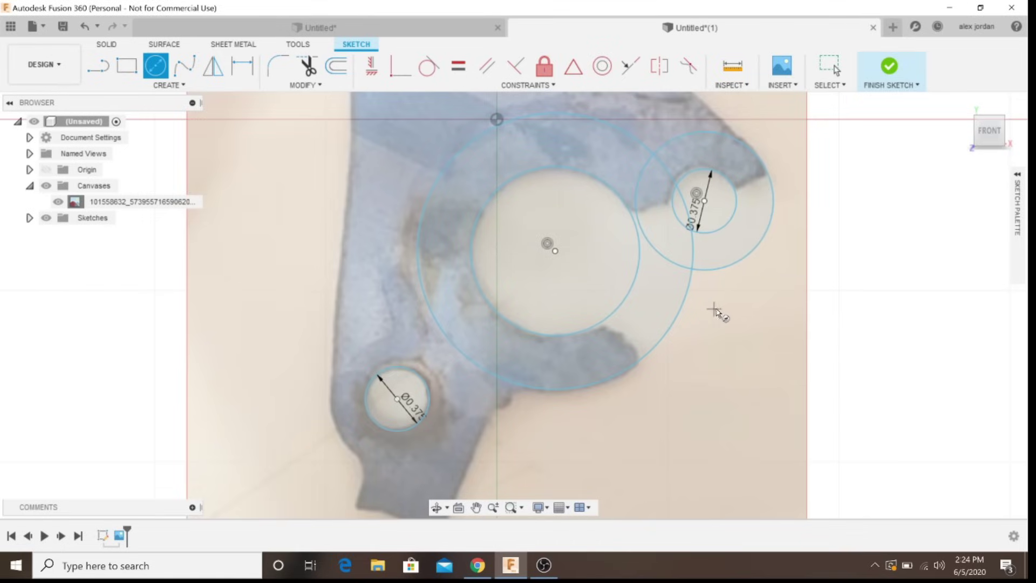
Step: Draw a line tangent between the small hole's outer circle and the large outer circle
{"action": "key", "text": "l"}
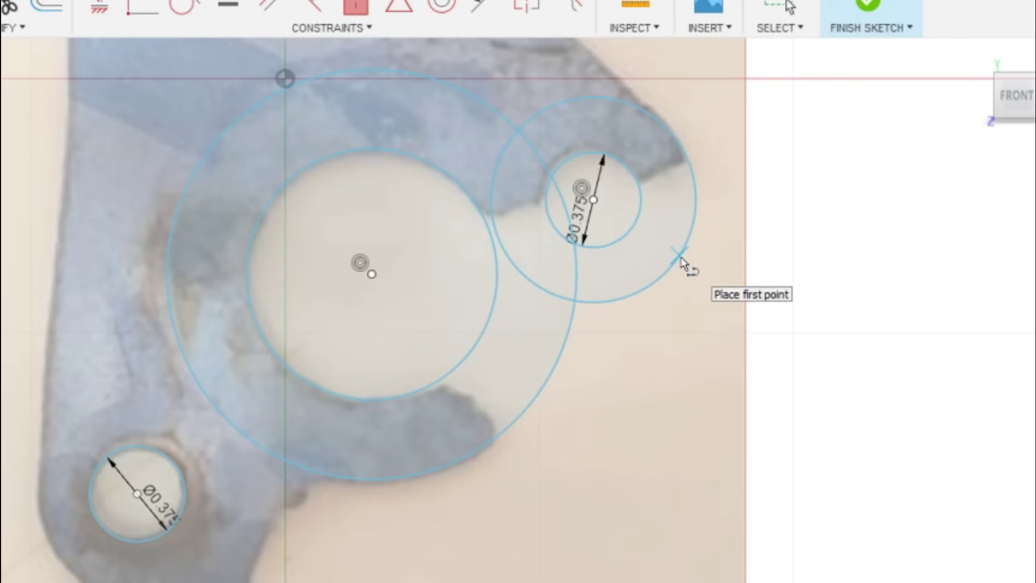
{"action": "left_click", "coordinate": [674, 265]}
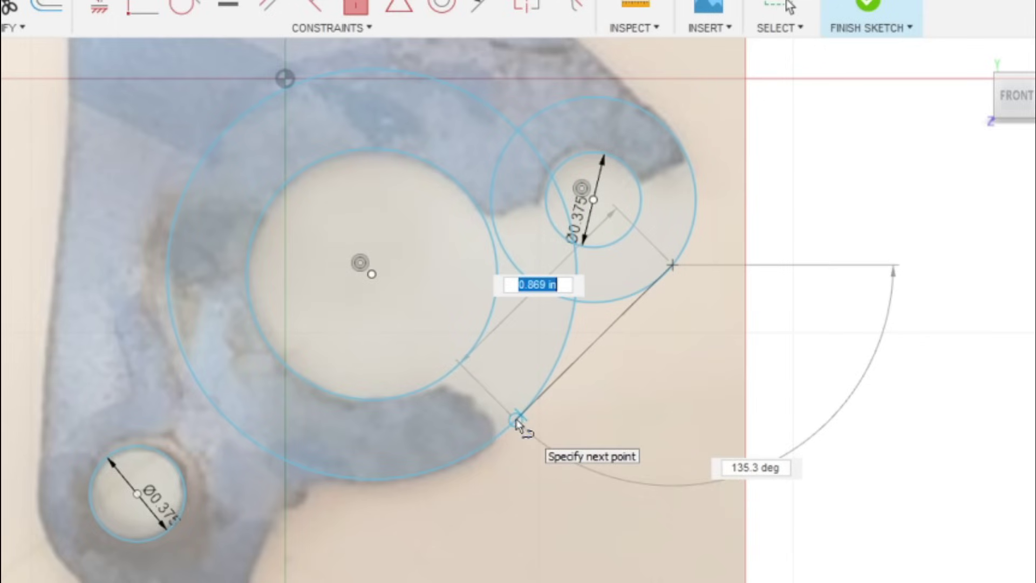
{"action": "double_click", "coordinate": [517, 419]}
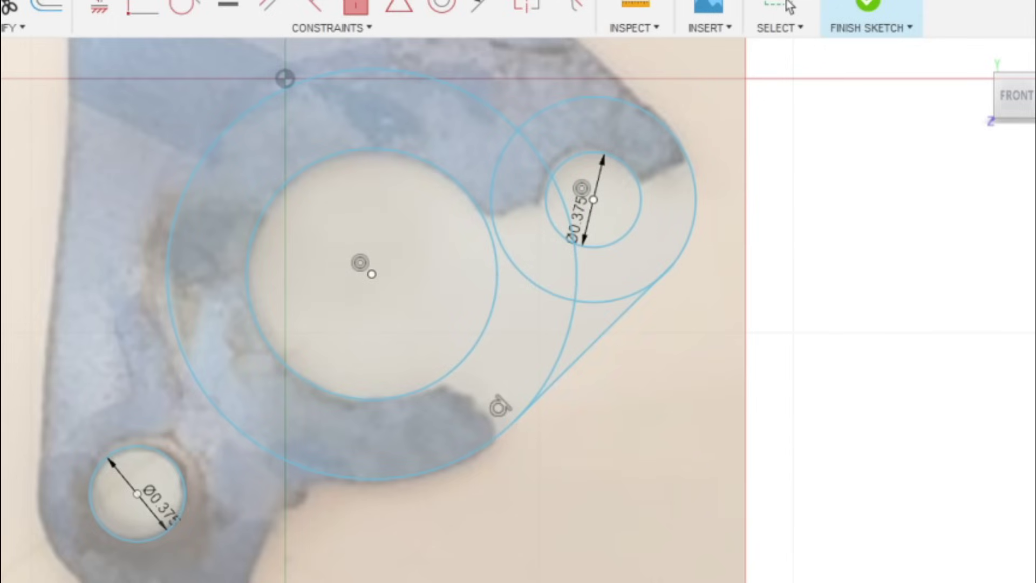
{"action": "scroll", "coordinate": [359, 346], "scroll_direction": "down", "scroll_amount": 3}
{"action": "scroll", "coordinate": [610, 259], "scroll_direction": "down", "scroll_amount": 2}
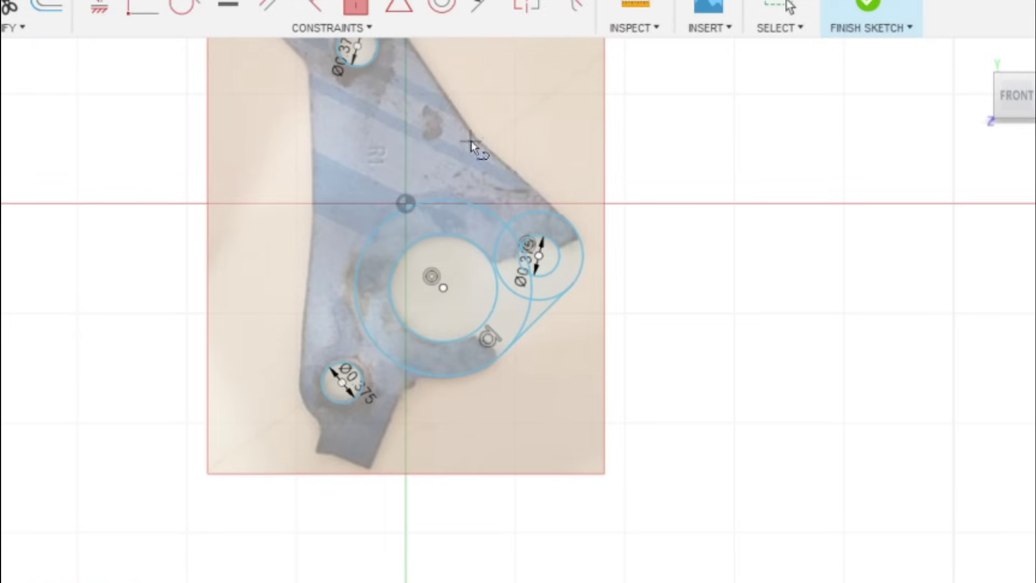
{"action": "scroll", "coordinate": [471, 146], "scroll_direction": "up", "scroll_amount": 4}
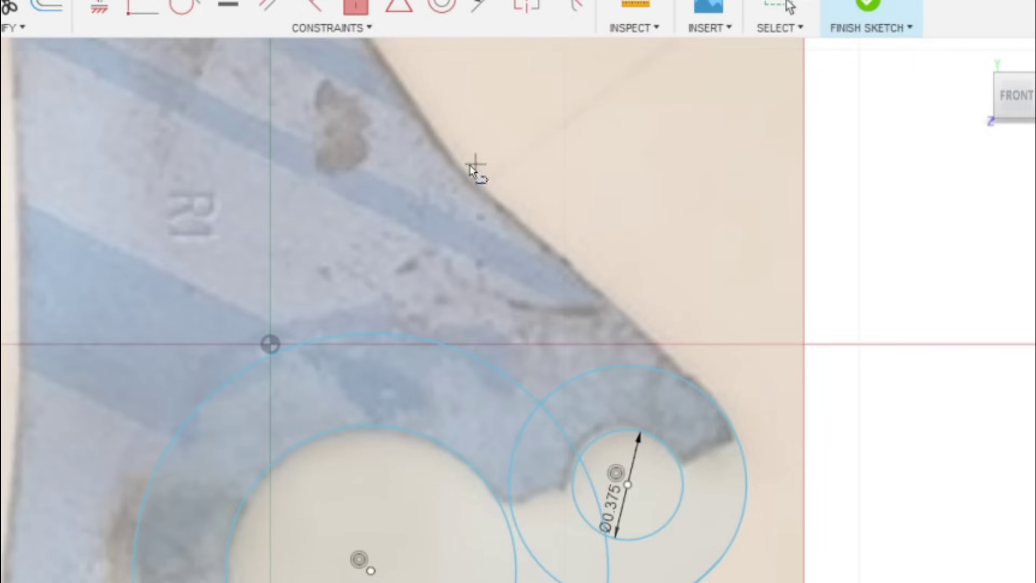
Step: Trace the bracket's slanted upper edge with a line ending at the small hole's circle
{"action": "left_click", "coordinate": [464, 171]}
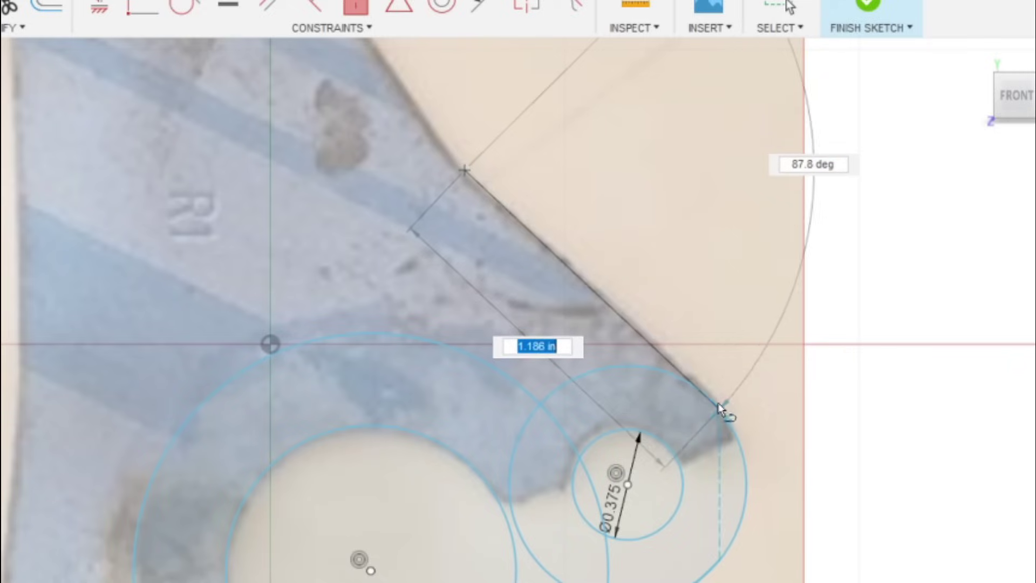
{"action": "double_click", "coordinate": [713, 398]}
{"action": "scroll", "coordinate": [523, 348], "scroll_direction": "down", "scroll_amount": 5}
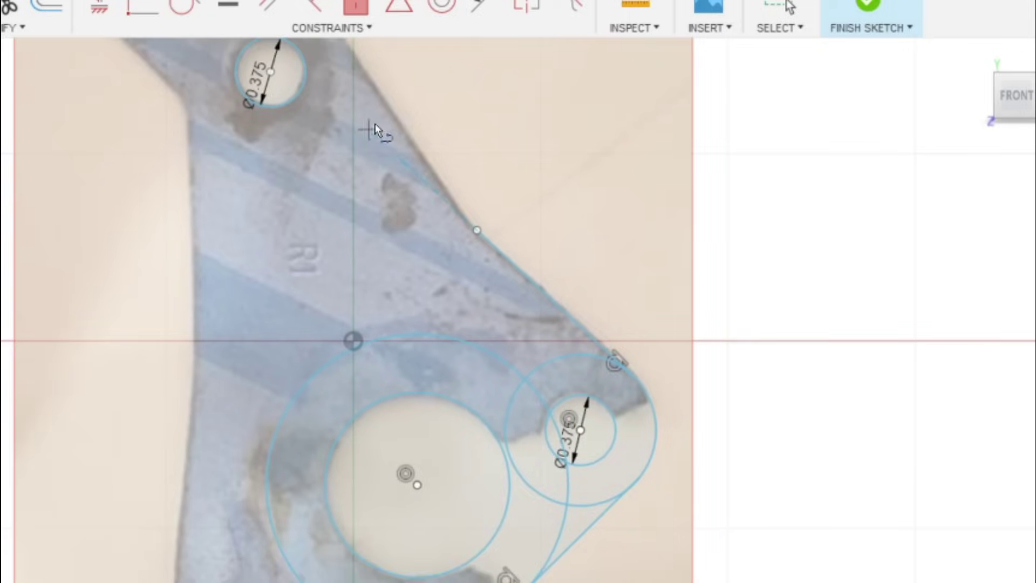
{"action": "scroll", "coordinate": [387, 71], "scroll_direction": "down", "scroll_amount": 2}
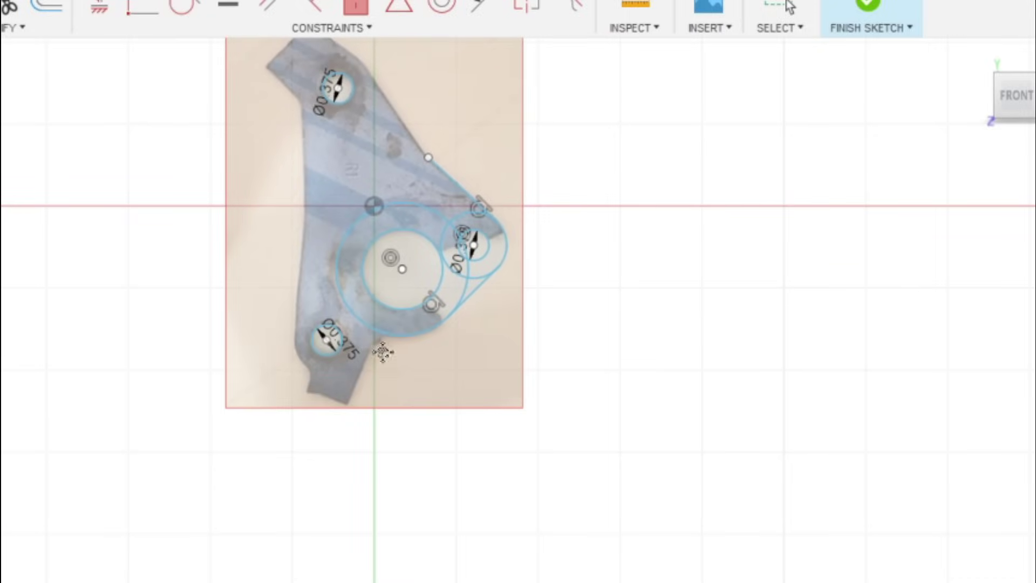
Step: Trace the bracket's upper arm with lines running to its top corner and left corner
{"action": "middle_click_drag", "start_coordinate": [399, 236], "coordinate": [394, 363]}
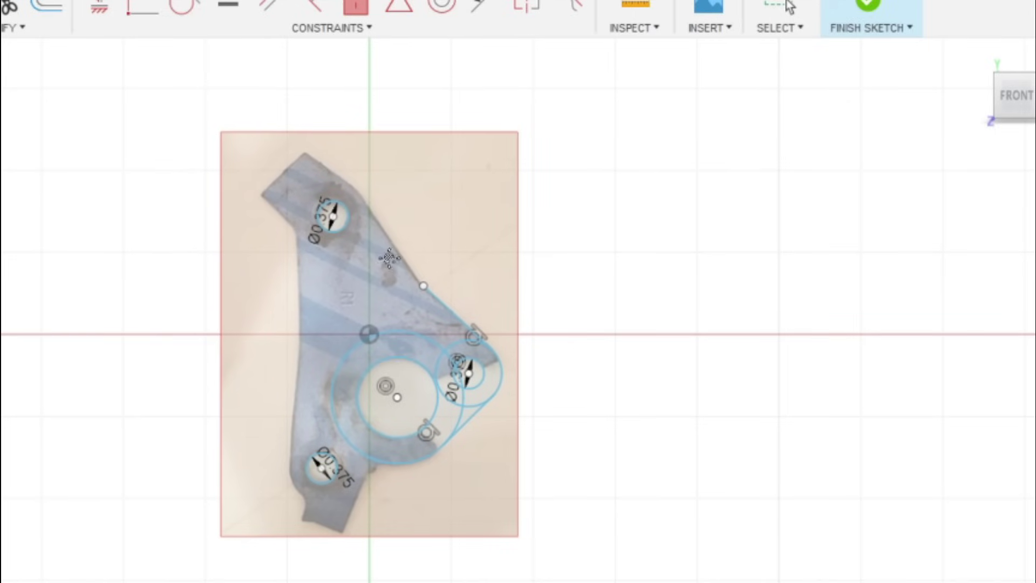
{"action": "scroll", "coordinate": [385, 226], "scroll_direction": "up", "scroll_amount": 6}
{"action": "left_click", "coordinate": [493, 405]}
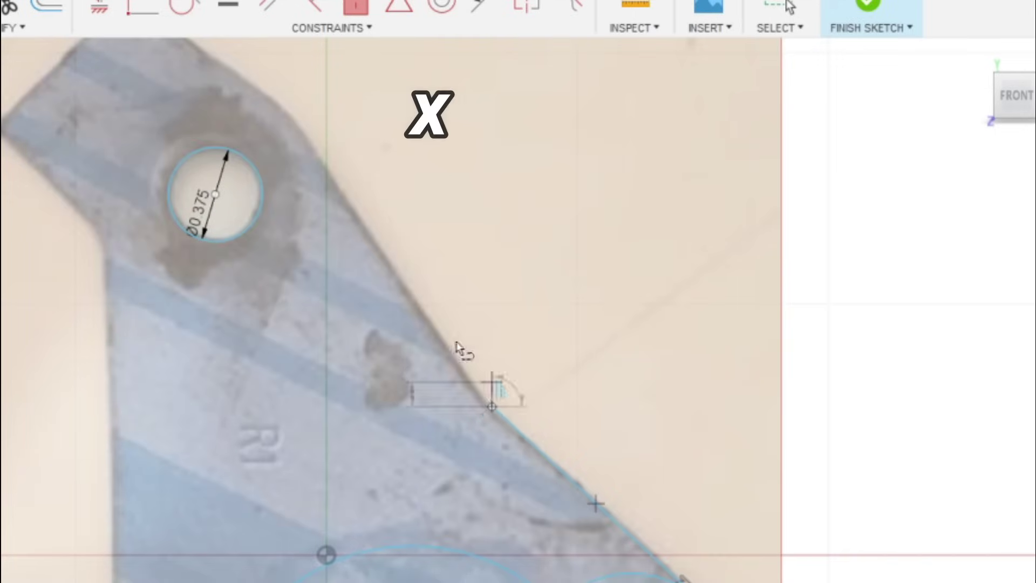
{"action": "left_click", "coordinate": [294, 118]}
{"action": "scroll", "coordinate": [310, 88], "scroll_direction": "down", "scroll_amount": 2}
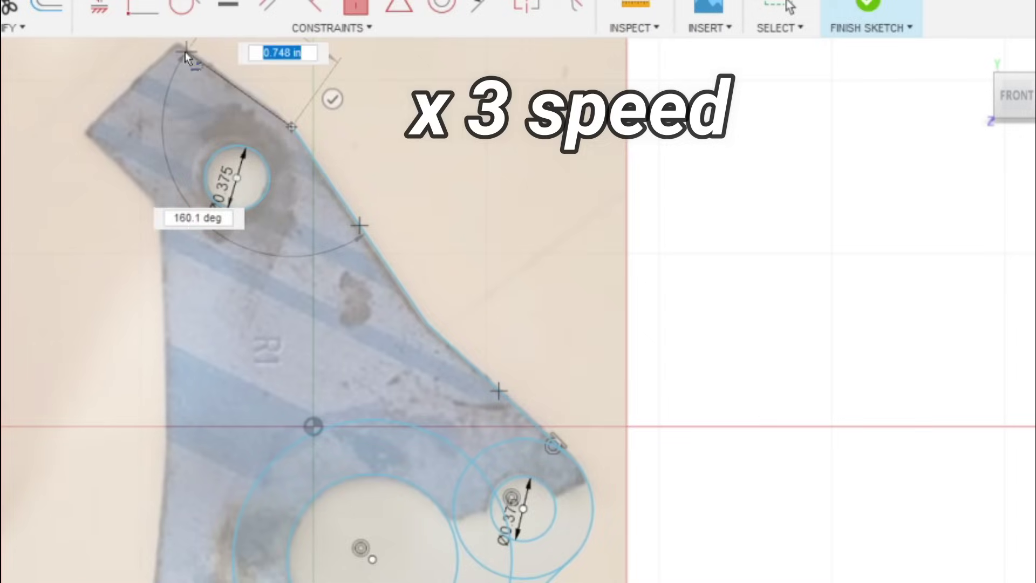
{"action": "scroll", "coordinate": [192, 45], "scroll_direction": "down", "scroll_amount": 3}
{"action": "scroll", "coordinate": [192, 54], "scroll_direction": "up", "scroll_amount": 5}
{"action": "middle_click_drag", "start_coordinate": [223, 42], "coordinate": [250, 196]}
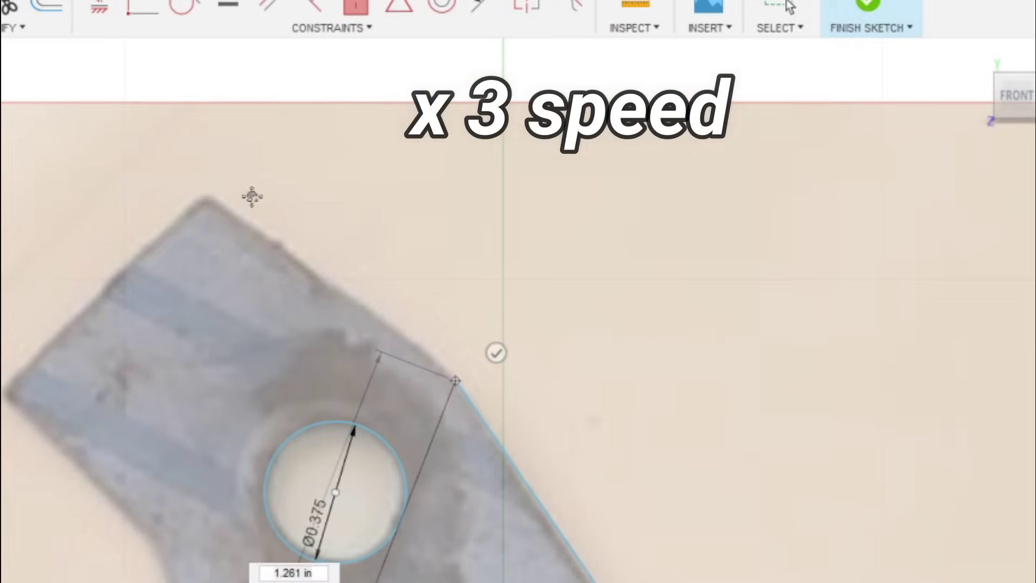
{"action": "left_click", "coordinate": [211, 194]}
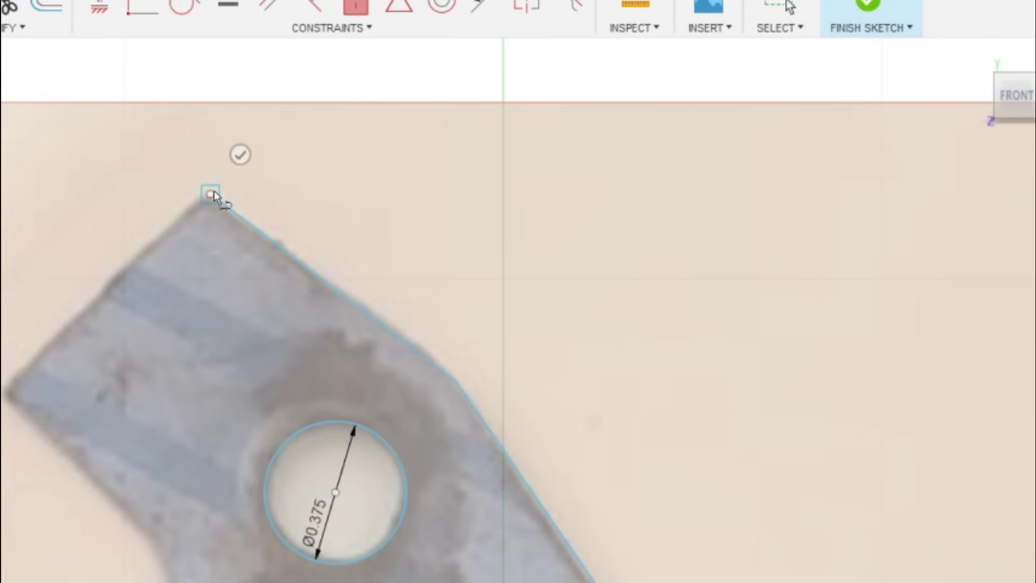
{"action": "left_click", "coordinate": [7, 394]}
Step: Continue lines down the arm's left side, ending the vertical line on the horizontal axis
{"action": "left_click", "coordinate": [159, 558]}
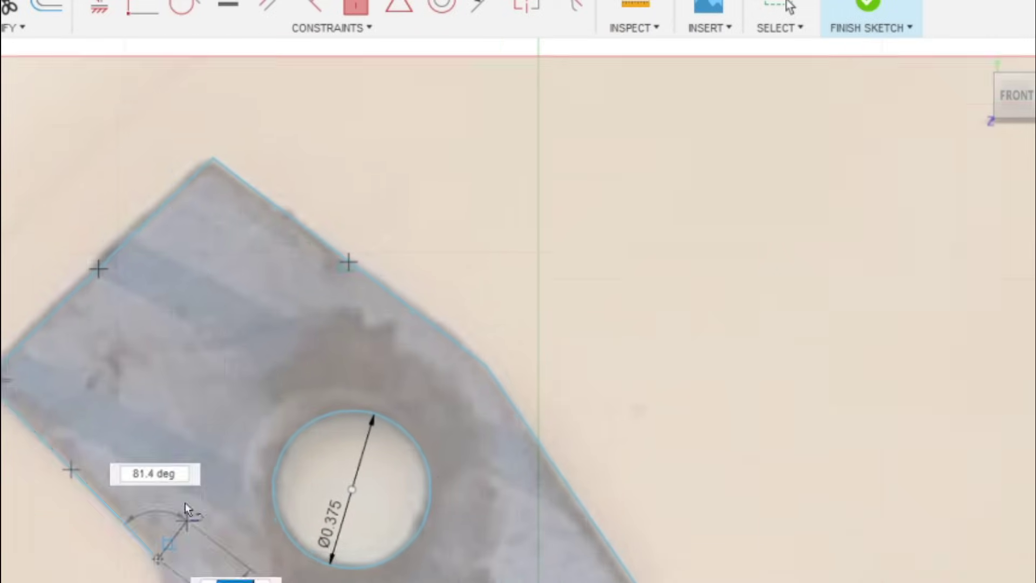
{"action": "scroll", "coordinate": [185, 505], "scroll_direction": "down", "scroll_amount": 3}
{"action": "scroll", "coordinate": [238, 291], "scroll_direction": "up", "scroll_amount": 4}
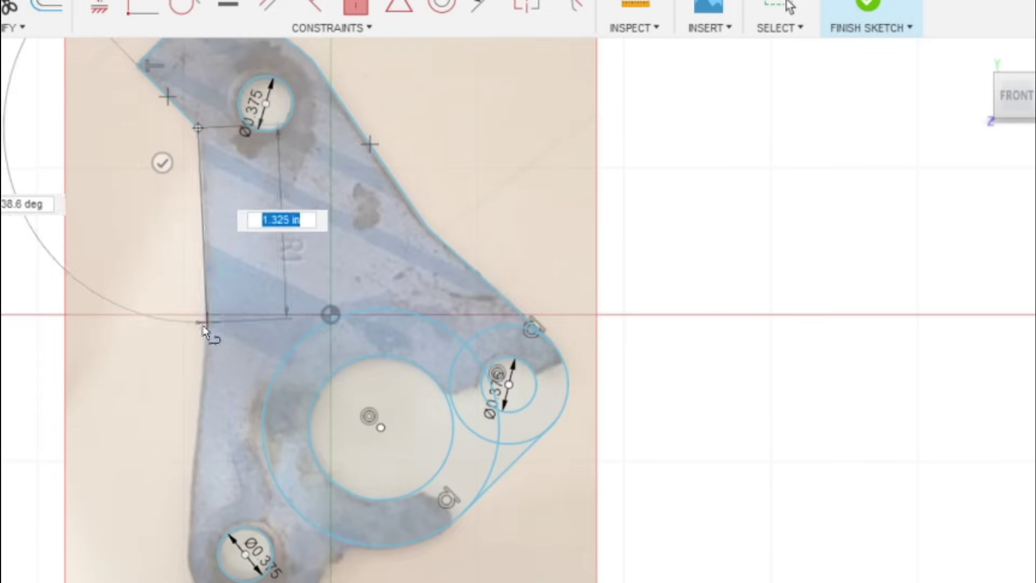
{"action": "scroll", "coordinate": [210, 108], "scroll_direction": "up", "scroll_amount": 6}
{"action": "scroll", "coordinate": [219, 86], "scroll_direction": "down", "scroll_amount": 3}
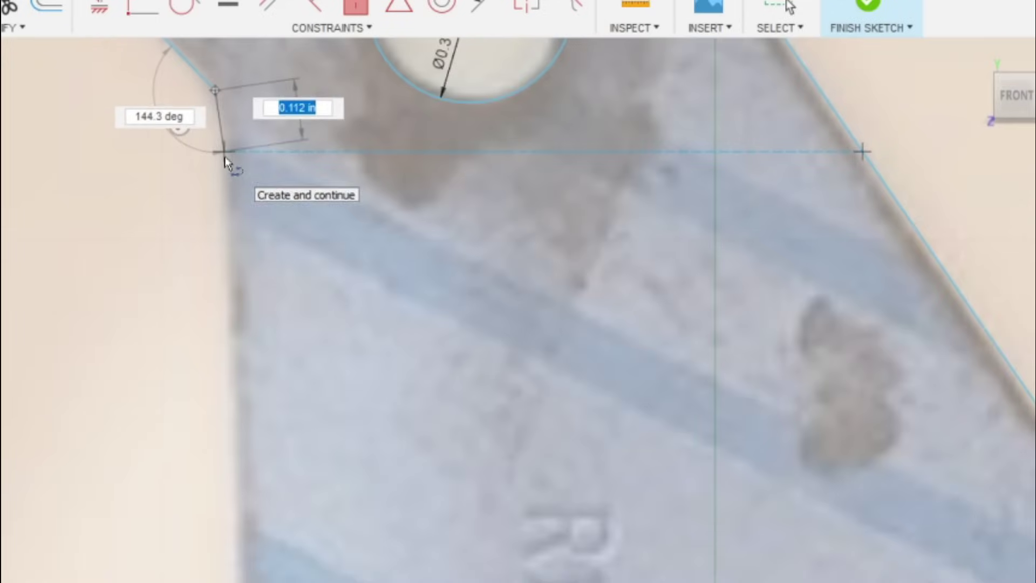
{"action": "left_click", "coordinate": [224, 156]}
{"action": "scroll", "coordinate": [238, 571], "scroll_direction": "down", "scroll_amount": 4}
{"action": "middle_click_drag", "start_coordinate": [242, 582], "coordinate": [247, 346]}
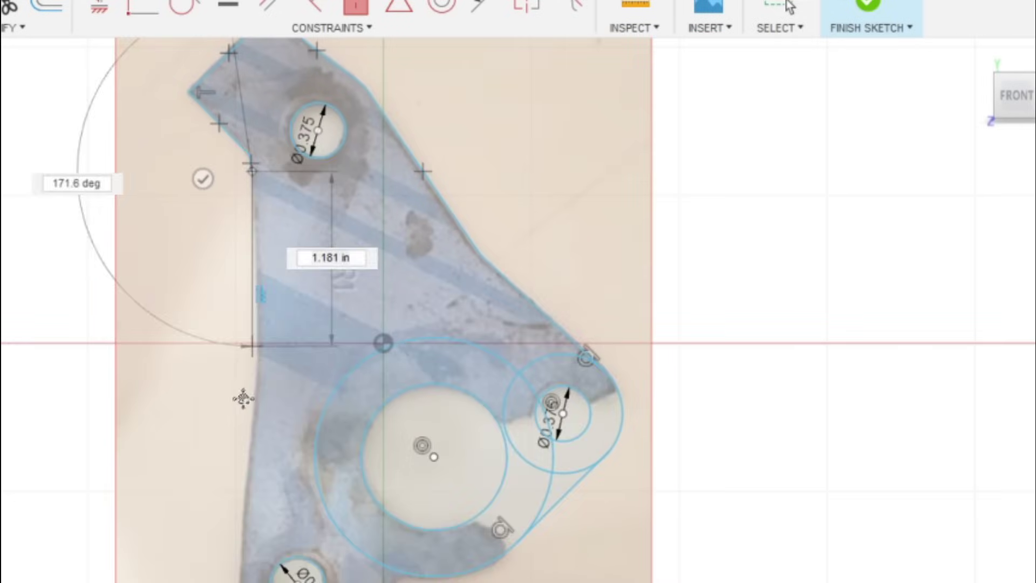
{"action": "scroll", "coordinate": [237, 340], "scroll_direction": "up", "scroll_amount": 2}
{"action": "left_click", "coordinate": [258, 353]}
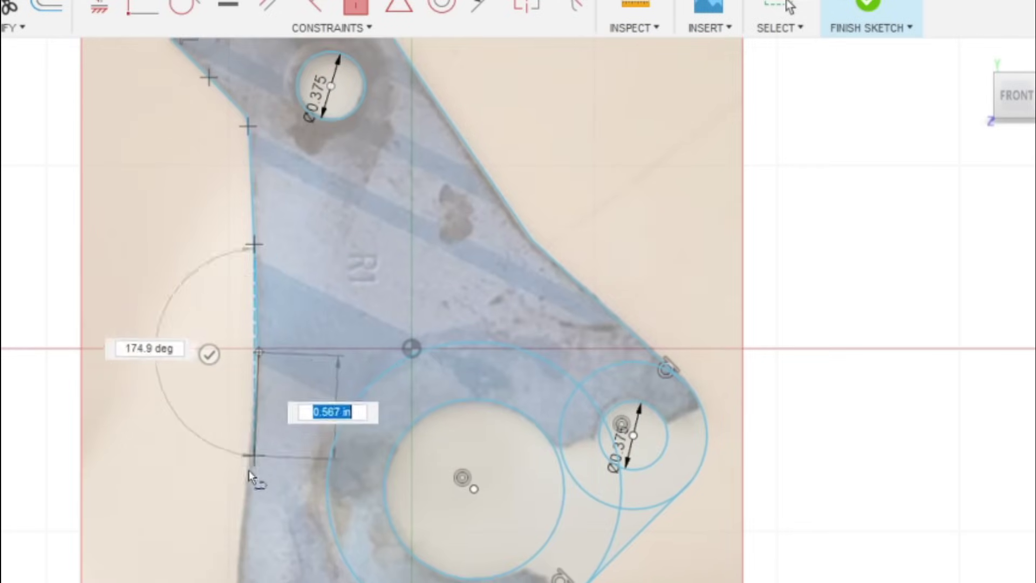
Step: Extend the left edge line near the bottom and end the line chain
{"action": "scroll", "coordinate": [240, 545], "scroll_direction": "up", "scroll_amount": 2}
{"action": "left_click", "coordinate": [247, 531]}
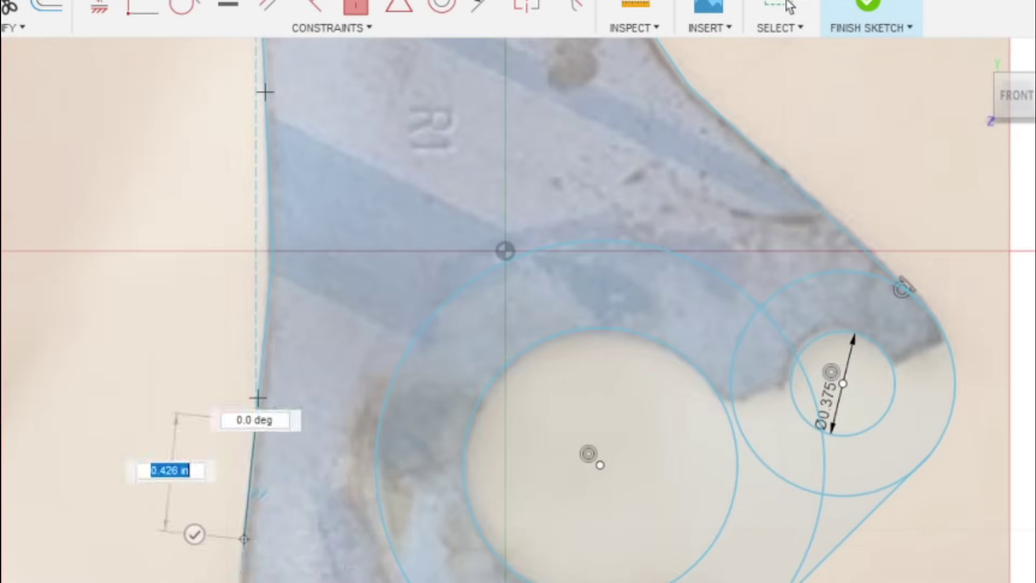
{"action": "middle_click_drag", "start_coordinate": [246, 580], "coordinate": [244, 165]}
{"action": "right_click", "coordinate": [95, 257]}
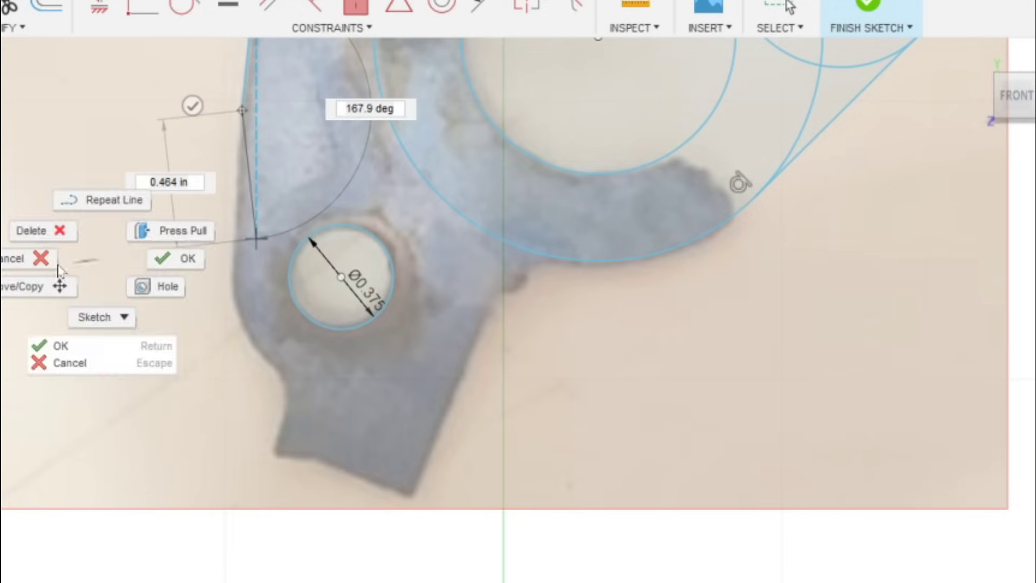
{"action": "key", "text": "Escape"}
{"action": "right_click", "coordinate": [164, 282]}
{"action": "key", "text": "Escape"}
Step: Draw a larger circle ringing the lower hole
{"action": "key", "text": "c"}
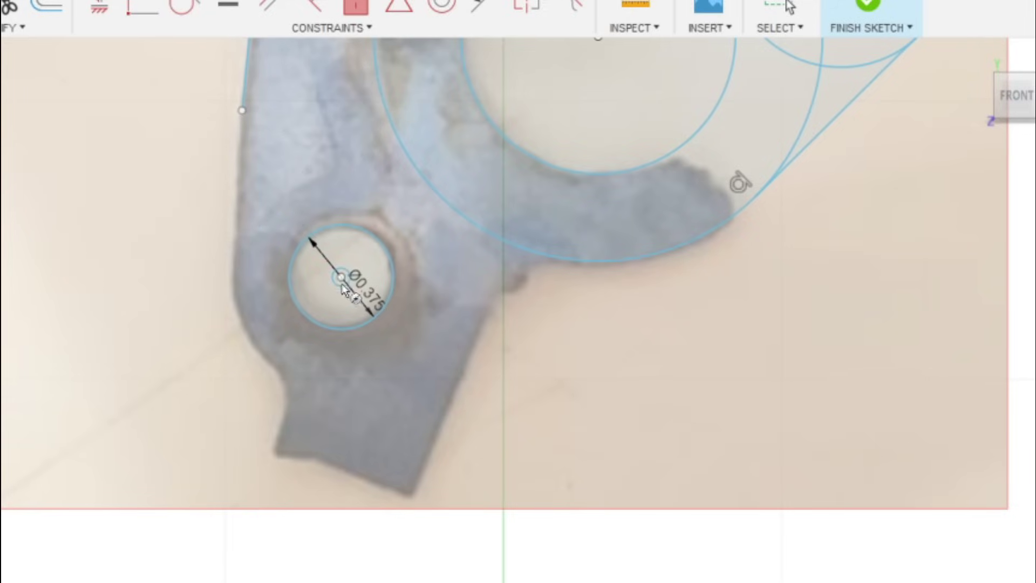
{"action": "left_click", "coordinate": [341, 277]}
{"action": "left_click", "coordinate": [404, 368]}
{"action": "scroll", "coordinate": [404, 369], "scroll_direction": "down", "scroll_amount": 2}
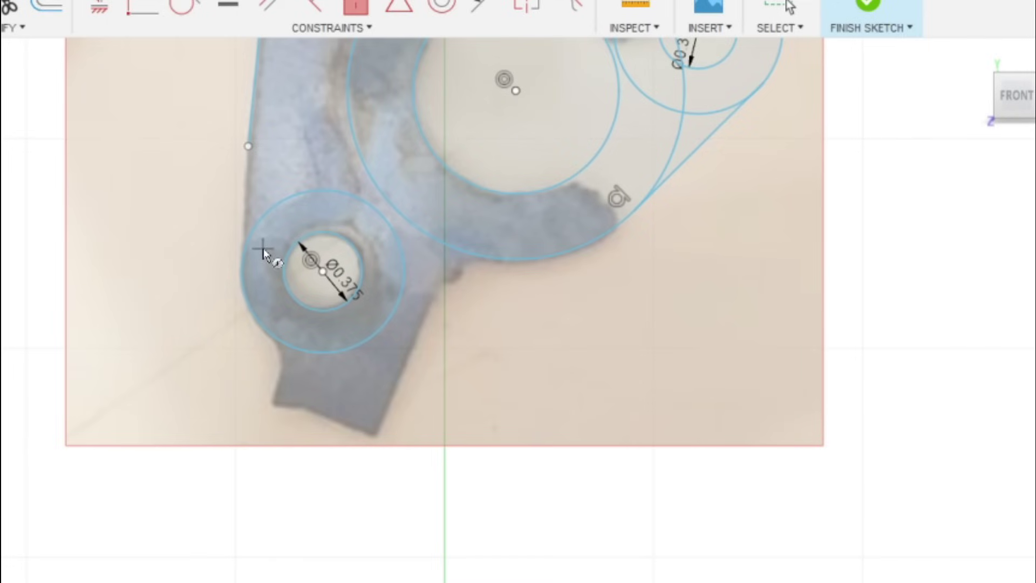
Step: Draw a line from the left edge's end tangent to the new outer circle
{"action": "key", "text": "l"}
{"action": "left_click", "coordinate": [248, 145]}
{"action": "left_click", "coordinate": [245, 260]}
{"action": "key", "text": "Escape"}
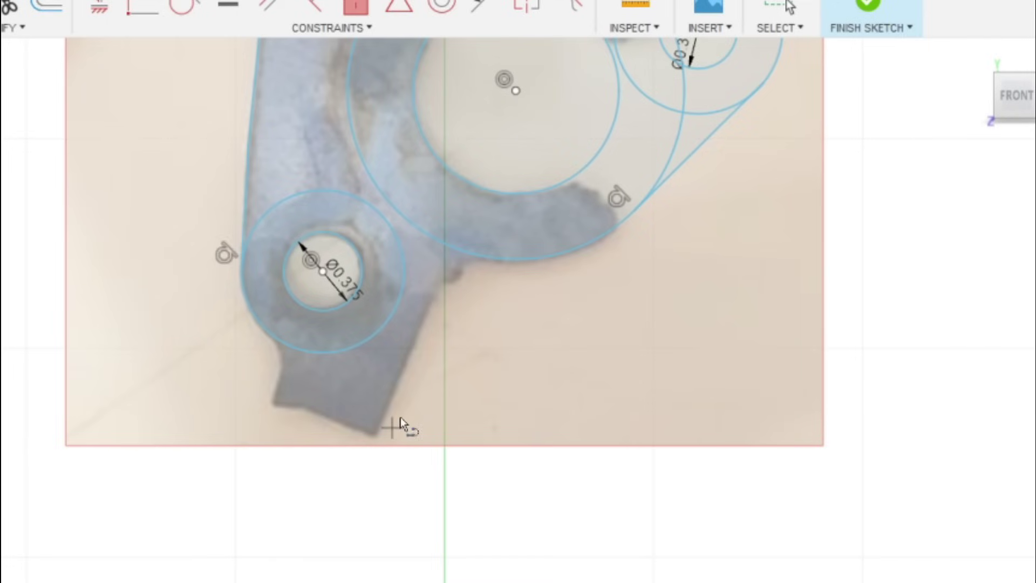
Step: Trace the bottom tab with lines to its lower-right and lower-left corners, then cancel
{"action": "left_click", "coordinate": [439, 293]}
{"action": "left_click", "coordinate": [377, 440]}
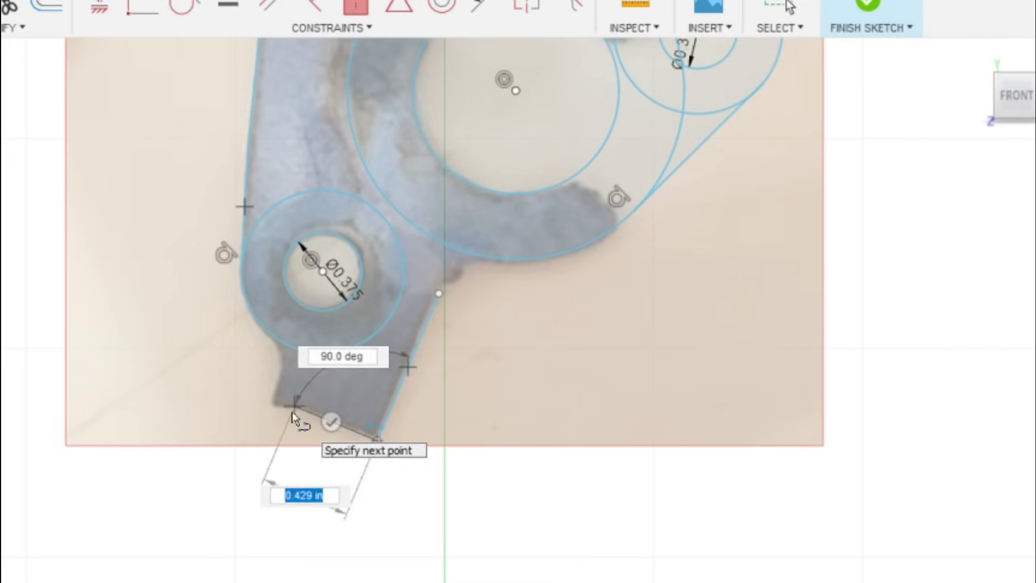
{"action": "left_click", "coordinate": [275, 399]}
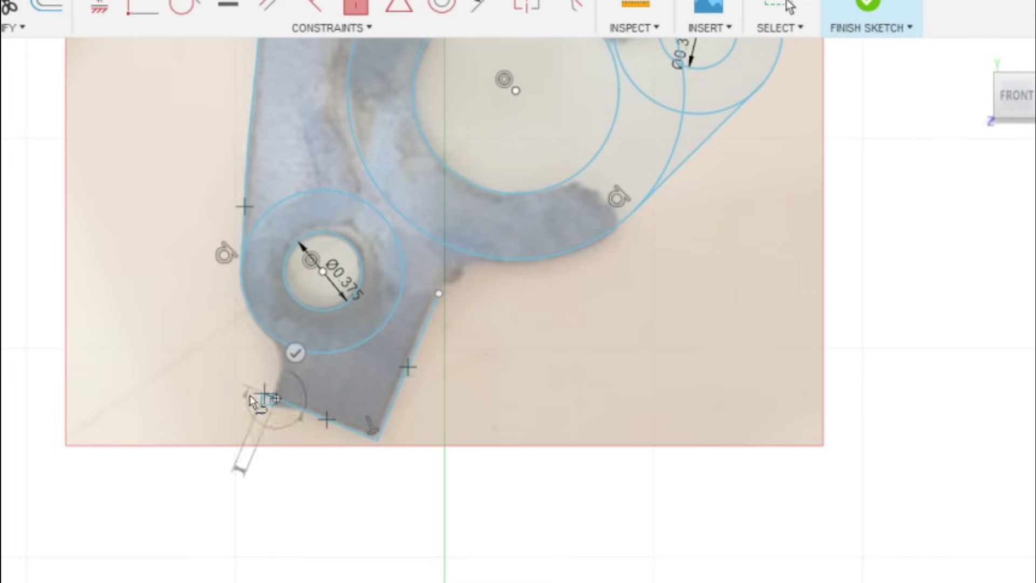
{"action": "right_click", "coordinate": [216, 398]}
{"action": "left_click", "coordinate": [155, 397]}
{"action": "scroll", "coordinate": [561, 437], "scroll_direction": "down", "scroll_amount": 3}
{"action": "scroll", "coordinate": [560, 438], "scroll_direction": "up", "scroll_amount": 5}
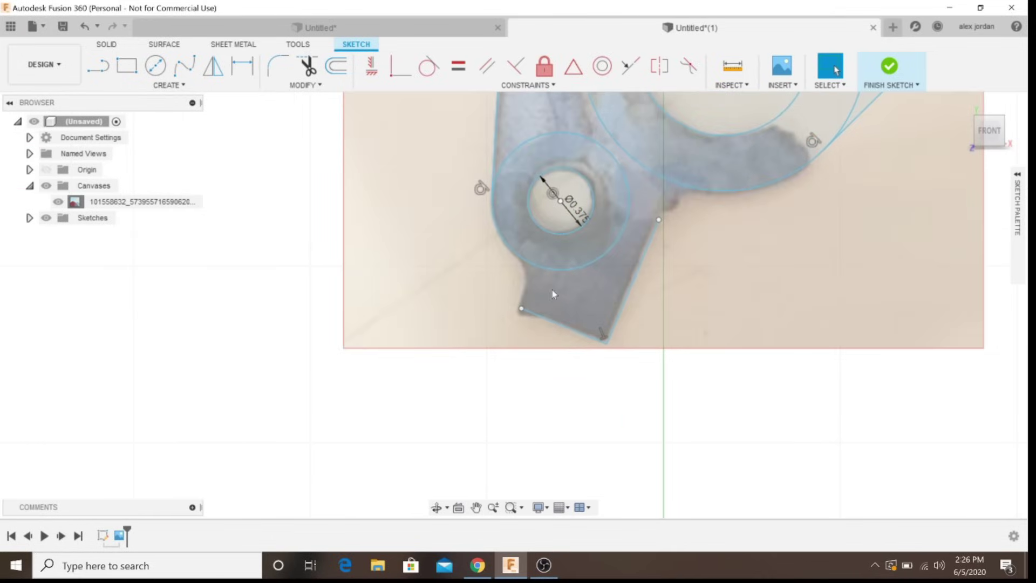
Step: Draw a 3-point arc along the curved lower-left edge, from the tab corner to the outer circle
{"action": "left_click", "coordinate": [187, 89]}
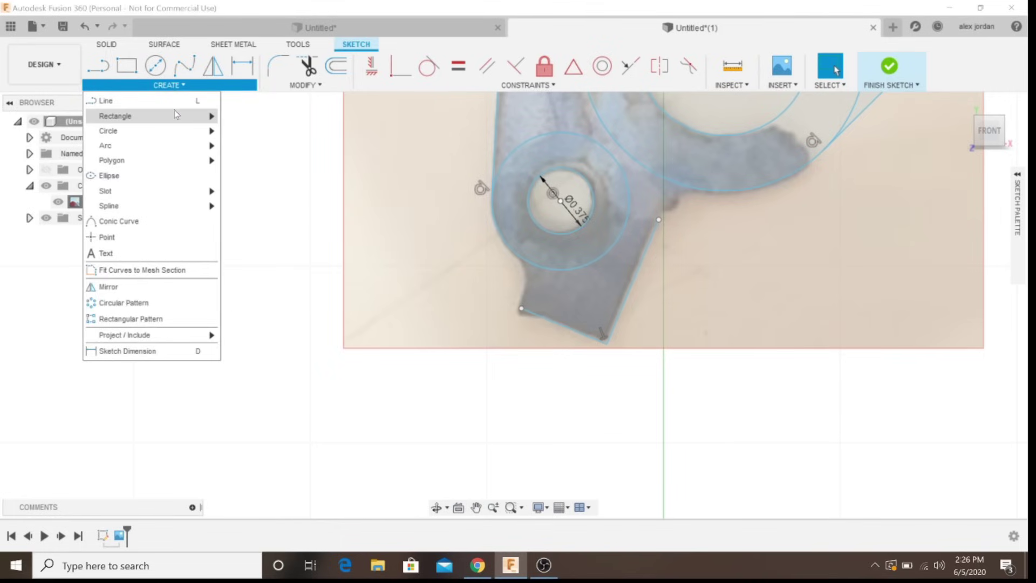
{"action": "mouse_move", "coordinate": [176, 123]}
{"action": "mouse_move", "coordinate": [195, 146]}
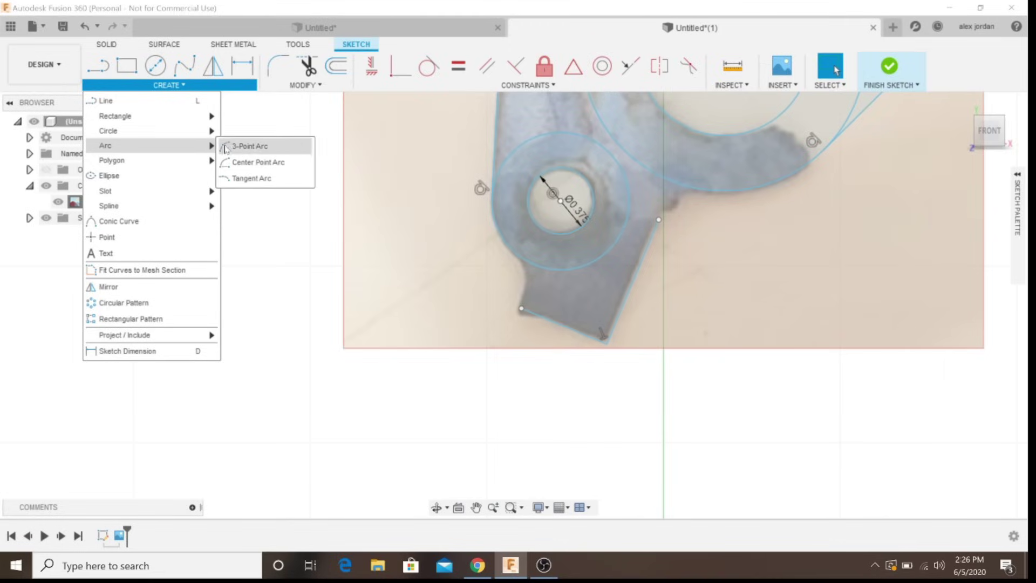
{"action": "left_click", "coordinate": [236, 145]}
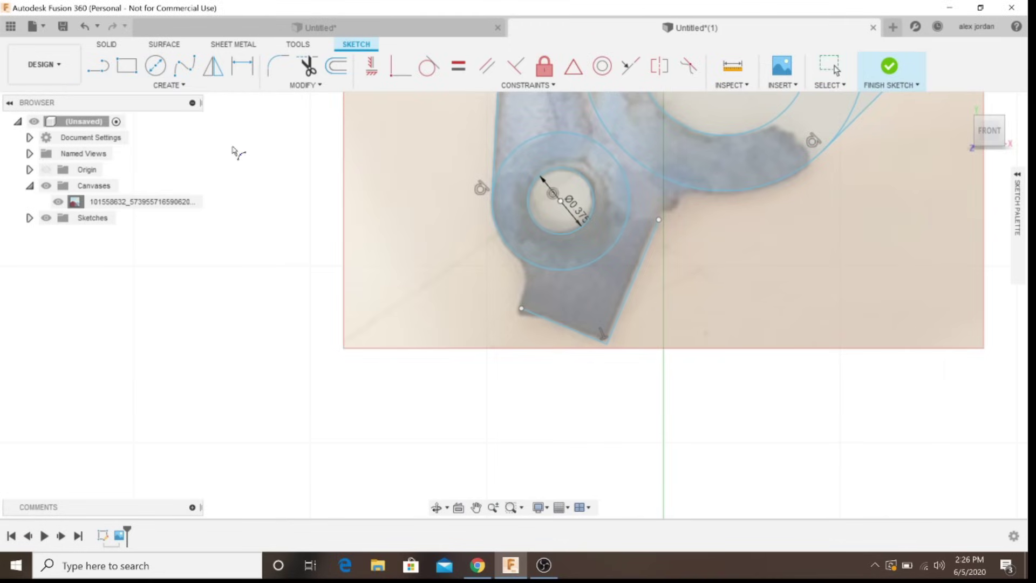
{"action": "left_click", "coordinate": [522, 309]}
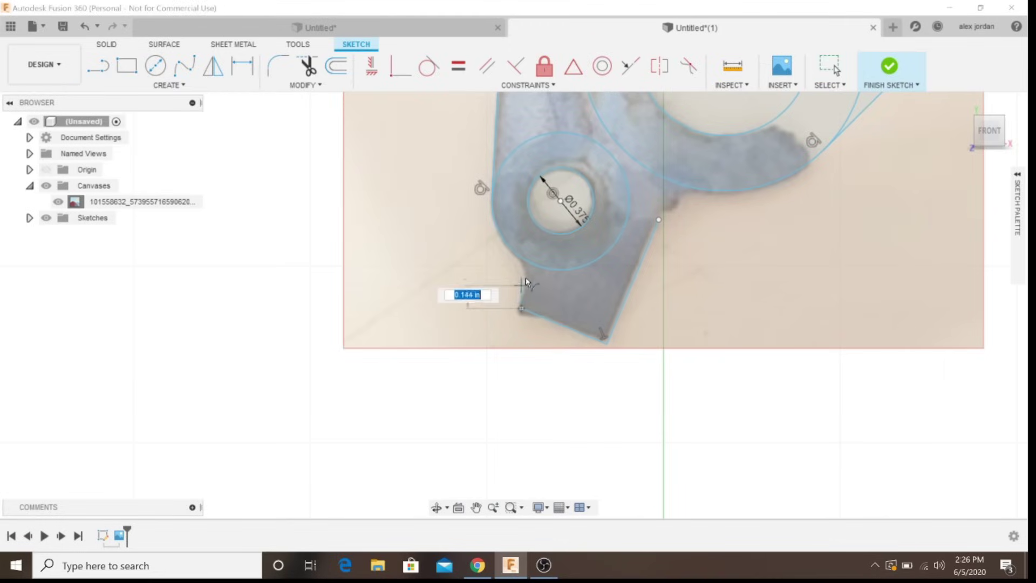
{"action": "left_click", "coordinate": [512, 251]}
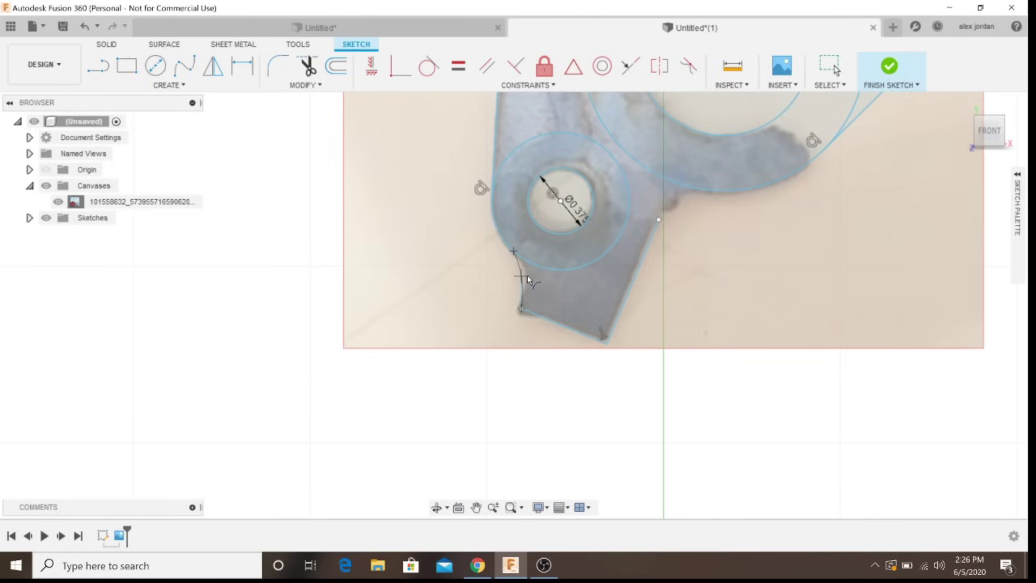
{"action": "scroll", "coordinate": [542, 284], "scroll_direction": "up", "scroll_amount": 6}
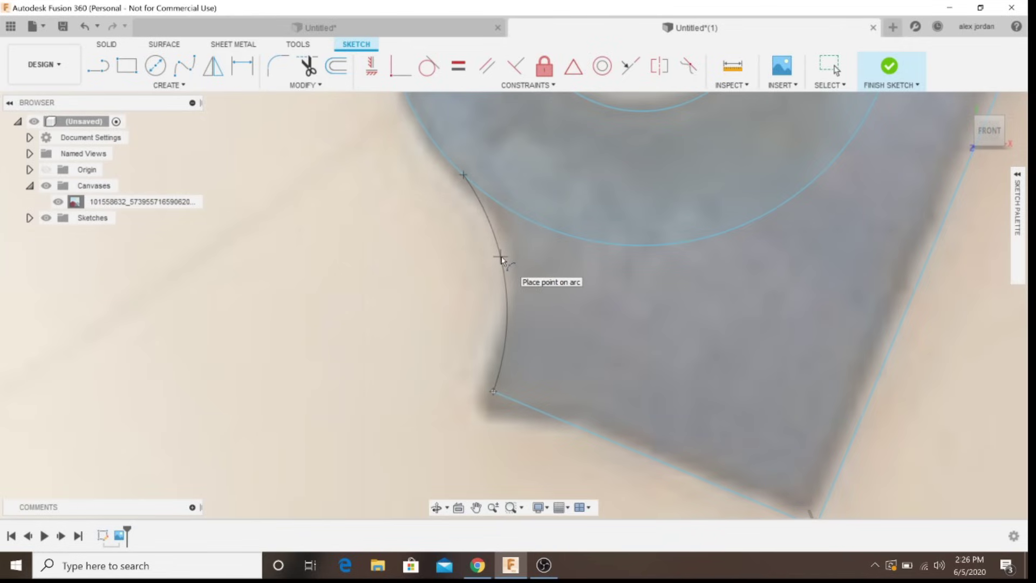
{"action": "left_click", "coordinate": [501, 259]}
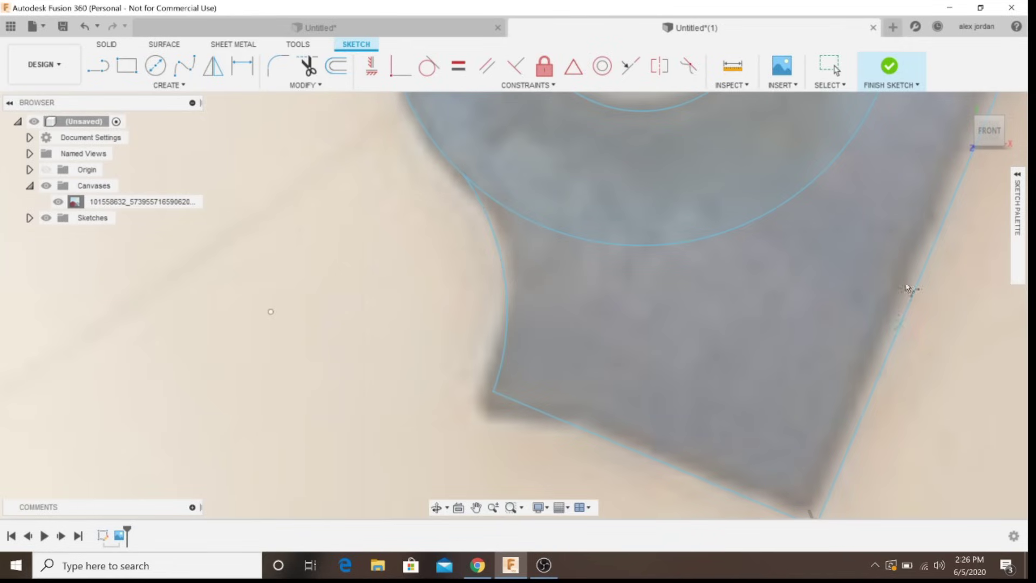
{"action": "scroll", "coordinate": [757, 352], "scroll_direction": "down", "scroll_amount": 5}
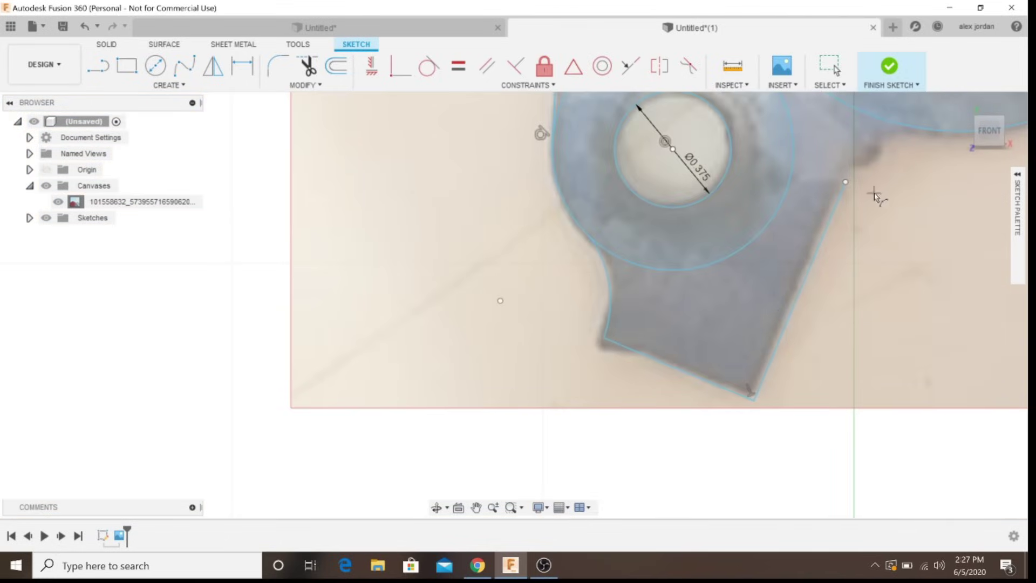
{"action": "scroll", "coordinate": [917, 193], "scroll_direction": "down", "scroll_amount": 2}
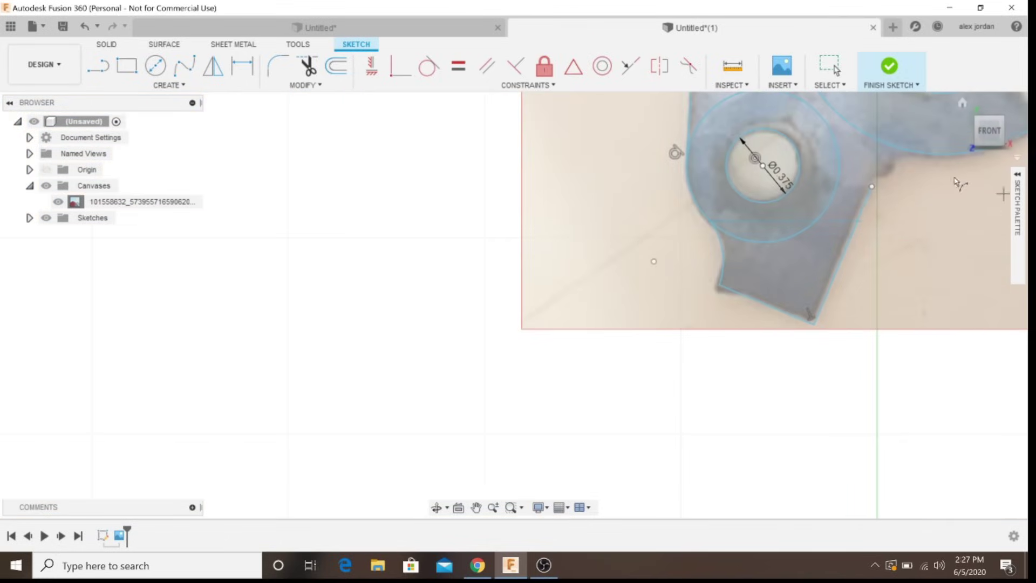
{"action": "scroll", "coordinate": [944, 182], "scroll_direction": "up", "scroll_amount": 3}
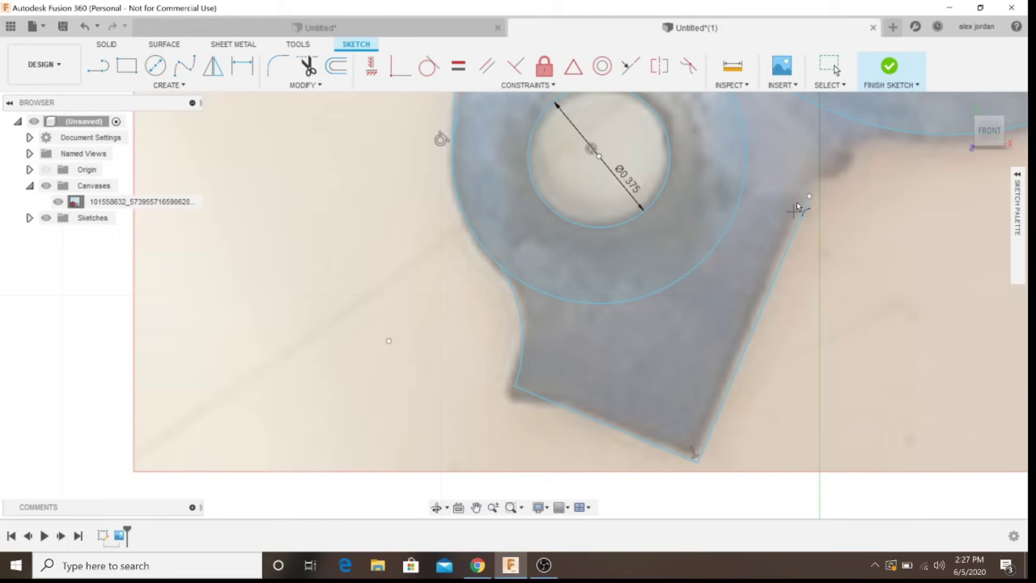
Step: Join the right edge's end to the upper outline with a tangent arc
{"action": "left_click", "coordinate": [810, 196]}
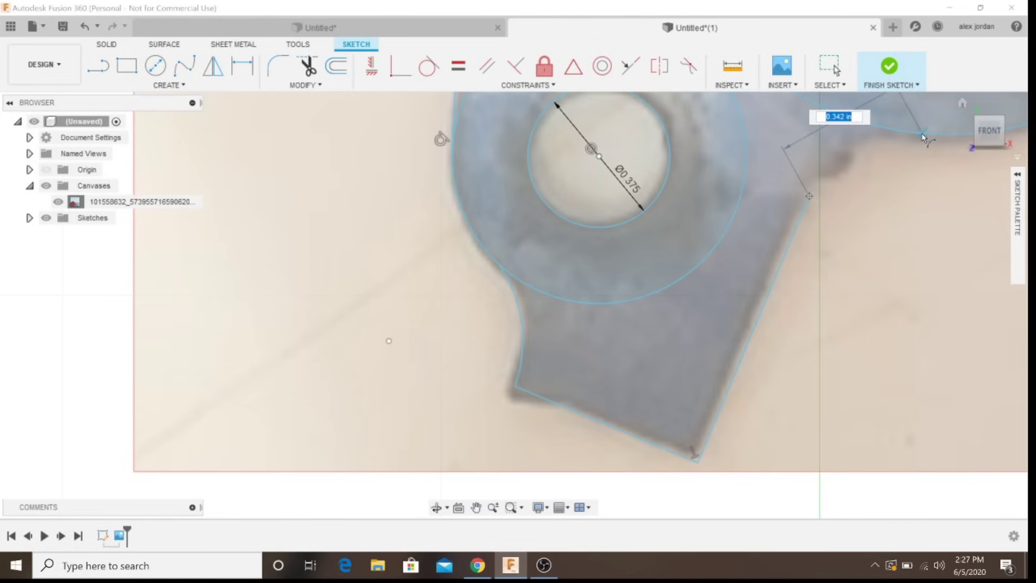
{"action": "left_click_drag", "start_coordinate": [808, 195], "coordinate": [921, 133]}
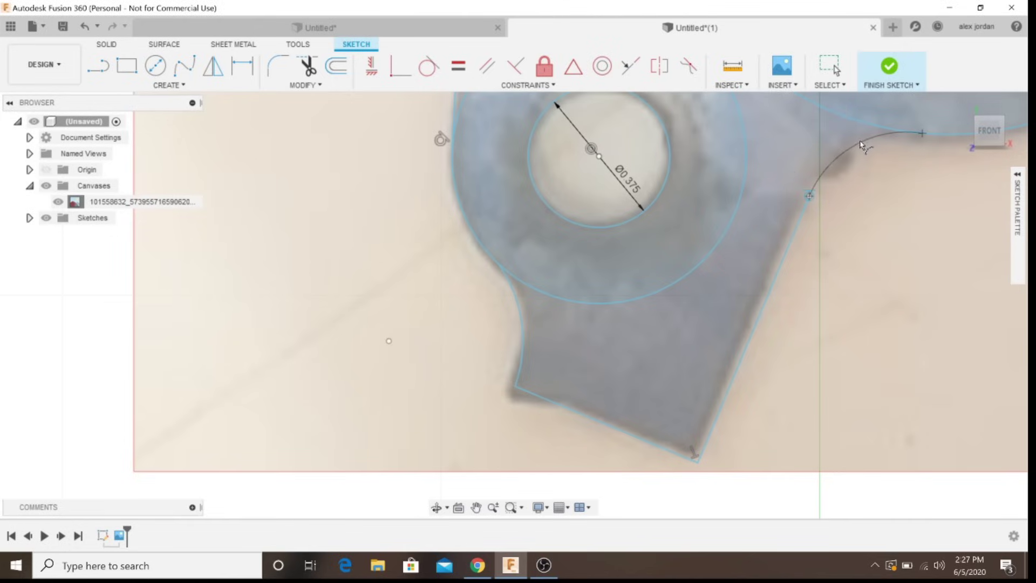
{"action": "left_click_drag", "start_coordinate": [860, 145], "coordinate": [861, 146]}
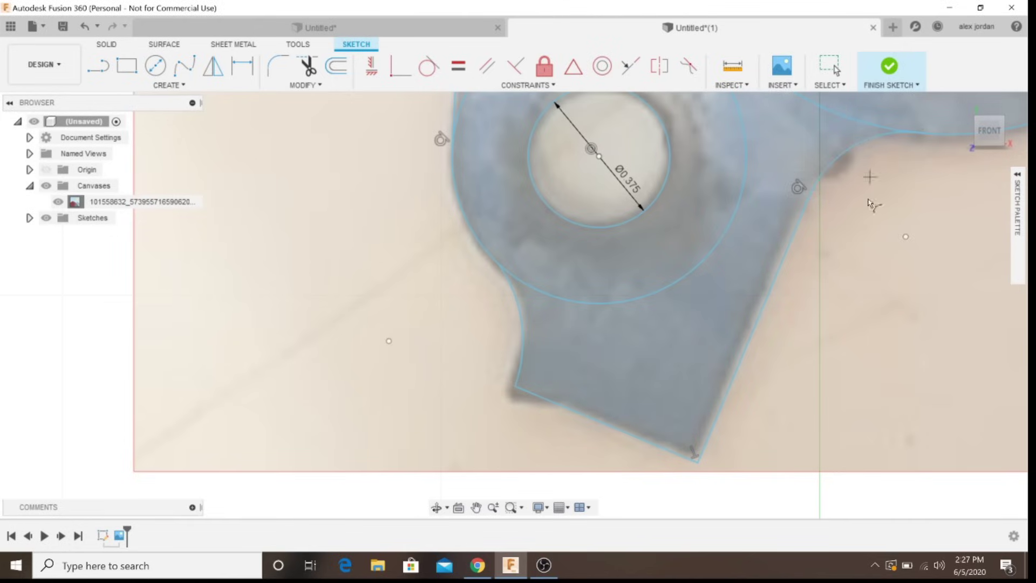
{"action": "scroll", "coordinate": [907, 256], "scroll_direction": "down", "scroll_amount": 6}
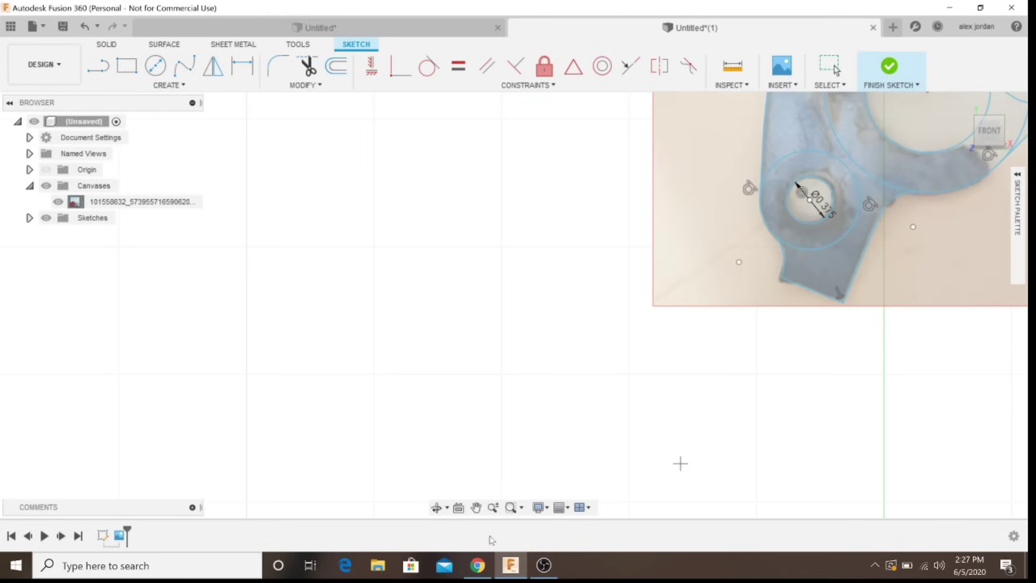
{"action": "left_click", "coordinate": [476, 508]}
Step: Trim the overlapping big and medium circle sections and leftover arc around the central opening
{"action": "left_click_drag", "start_coordinate": [955, 188], "coordinate": [594, 442]}
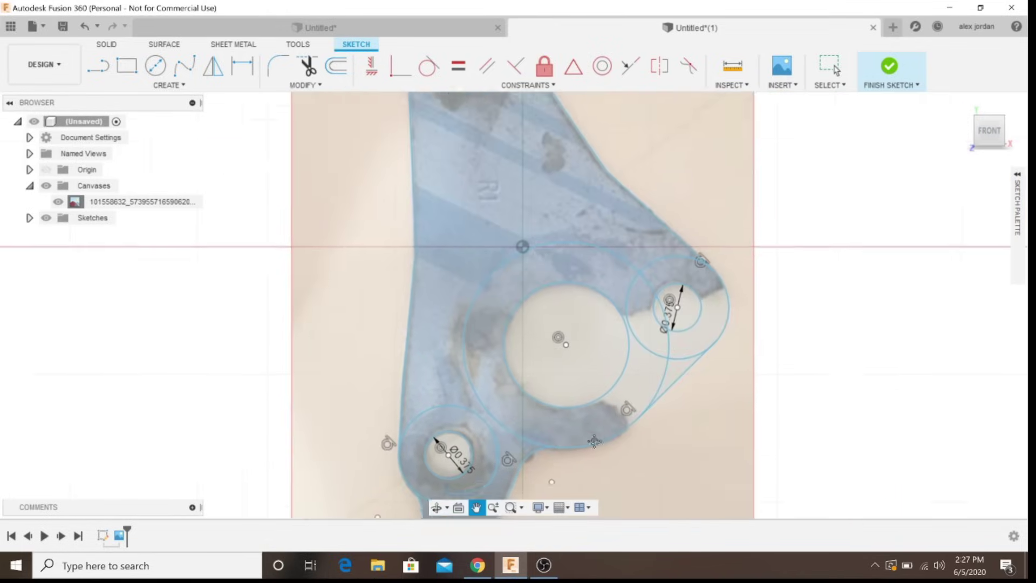
{"action": "scroll", "coordinate": [596, 438], "scroll_direction": "up", "scroll_amount": 1}
{"action": "scroll", "coordinate": [607, 410], "scroll_direction": "down", "scroll_amount": 4}
{"action": "scroll", "coordinate": [626, 356], "scroll_direction": "up", "scroll_amount": 4}
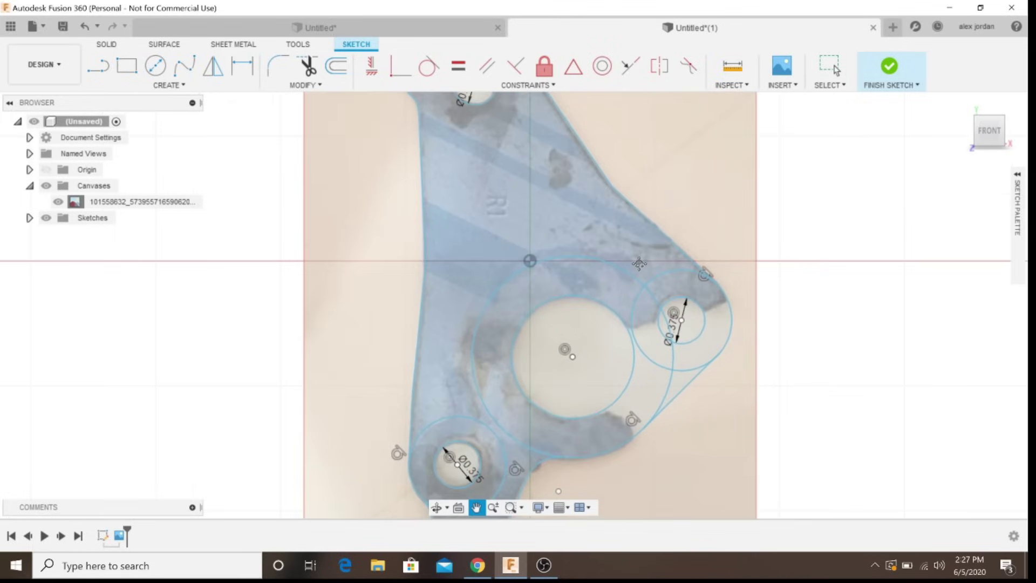
{"action": "key", "text": "t"}
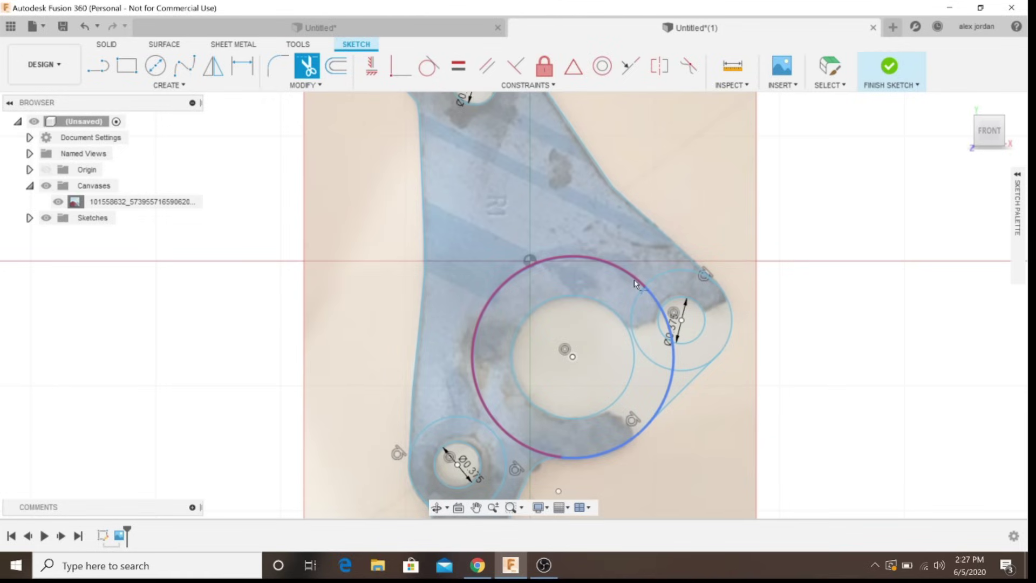
{"action": "left_click", "coordinate": [633, 279]}
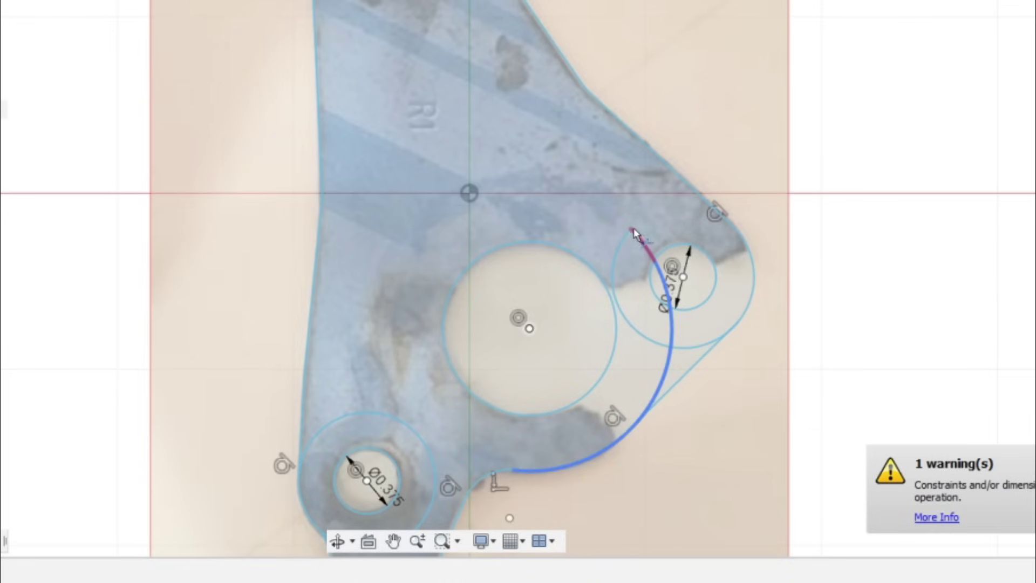
{"action": "left_click", "coordinate": [638, 236]}
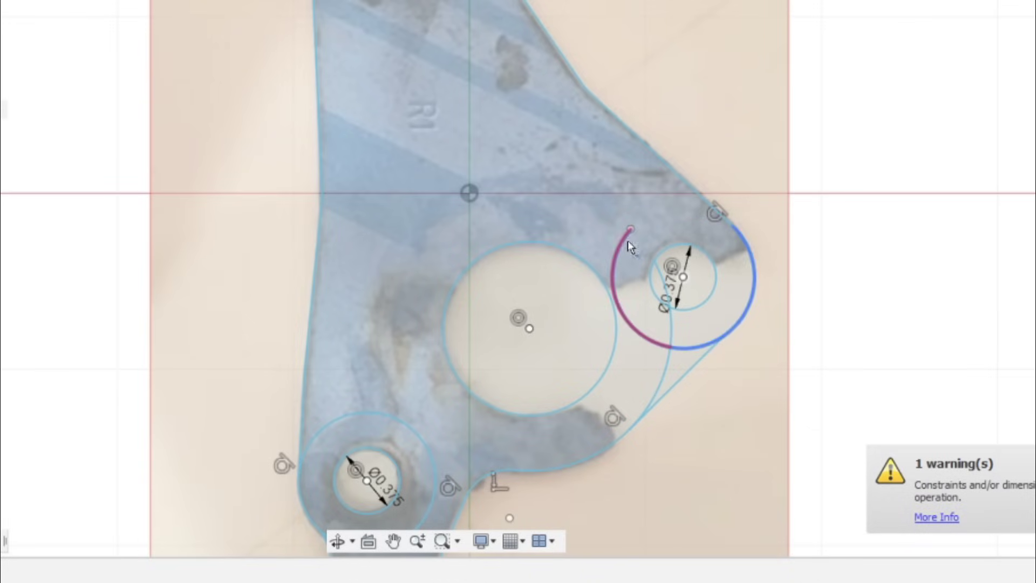
{"action": "left_click", "coordinate": [627, 241]}
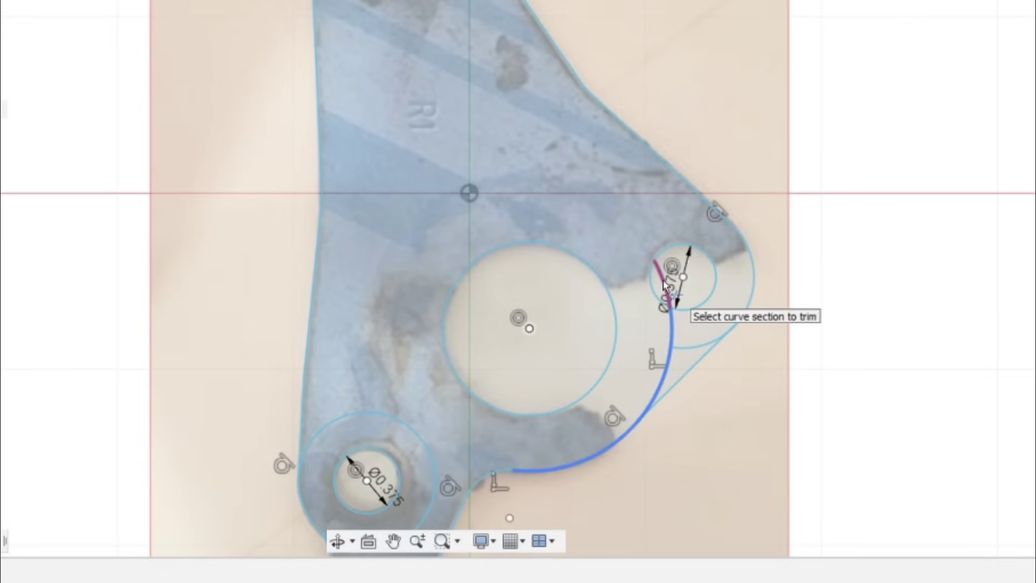
Step: Trim curves below the small hole, the lower-left outer ring and the stray curve at right
{"action": "left_click", "coordinate": [671, 300]}
{"action": "left_click", "coordinate": [672, 338]}
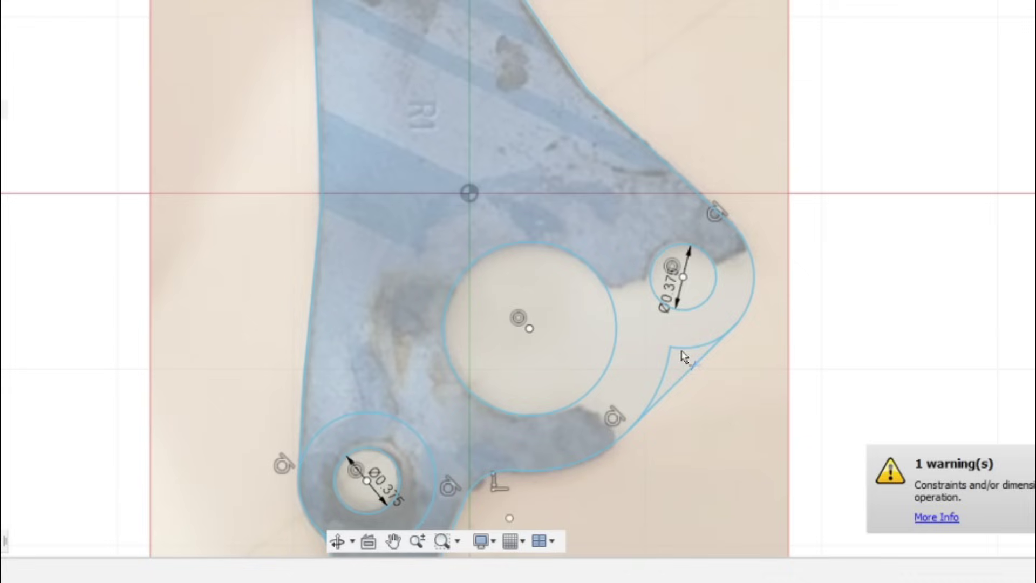
{"action": "left_click", "coordinate": [661, 378]}
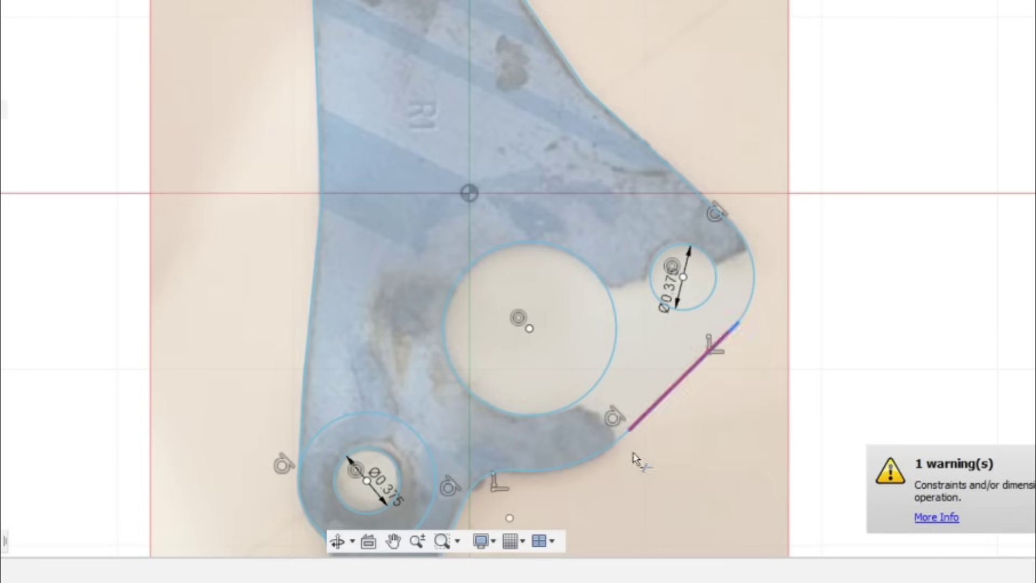
{"action": "scroll", "coordinate": [448, 494], "scroll_direction": "up", "scroll_amount": 2}
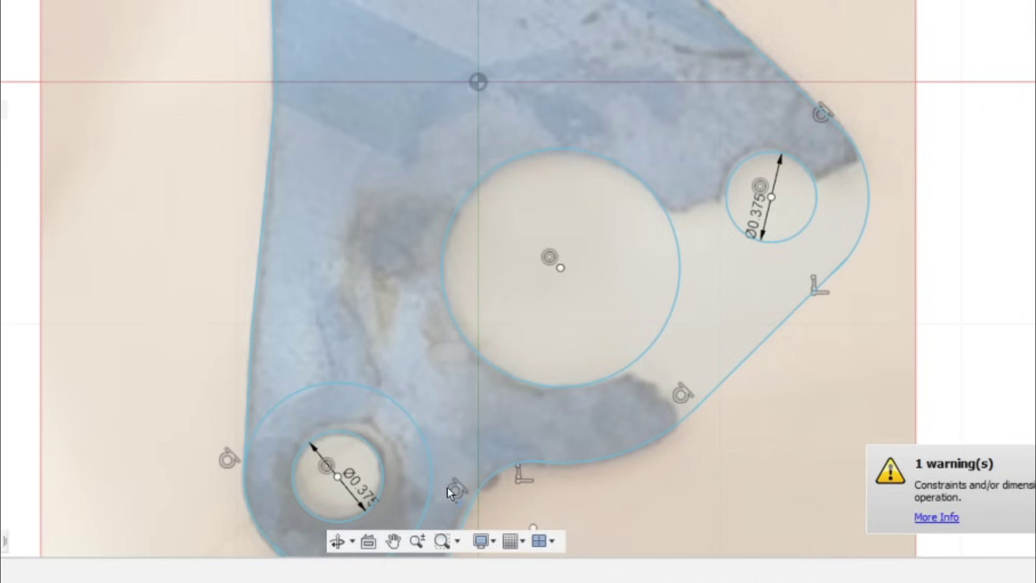
{"action": "left_click", "coordinate": [432, 452]}
{"action": "scroll", "coordinate": [440, 478], "scroll_direction": "down", "scroll_amount": 3}
{"action": "scroll", "coordinate": [484, 474], "scroll_direction": "down", "scroll_amount": 2}
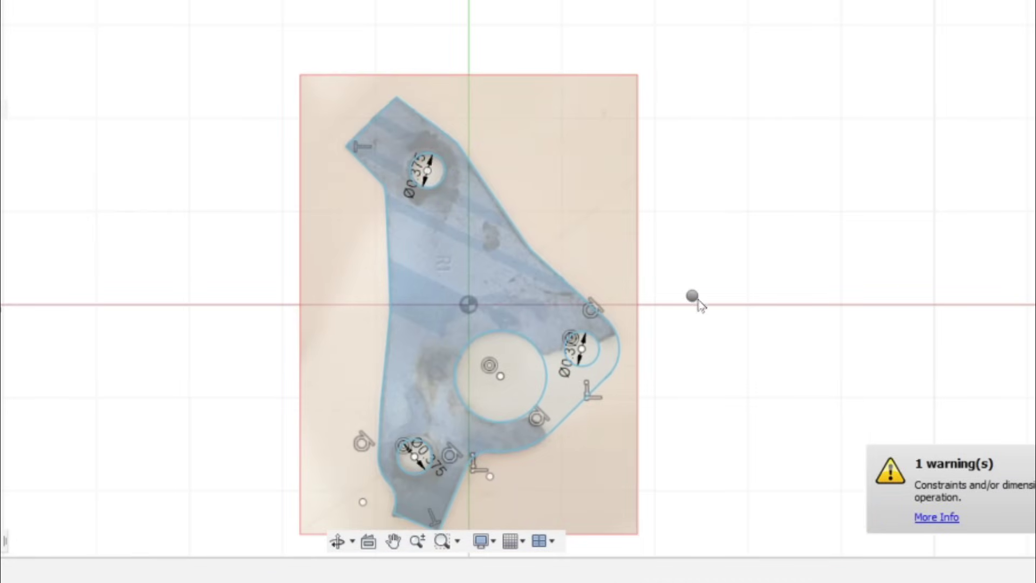
{"action": "left_click", "coordinate": [695, 348]}
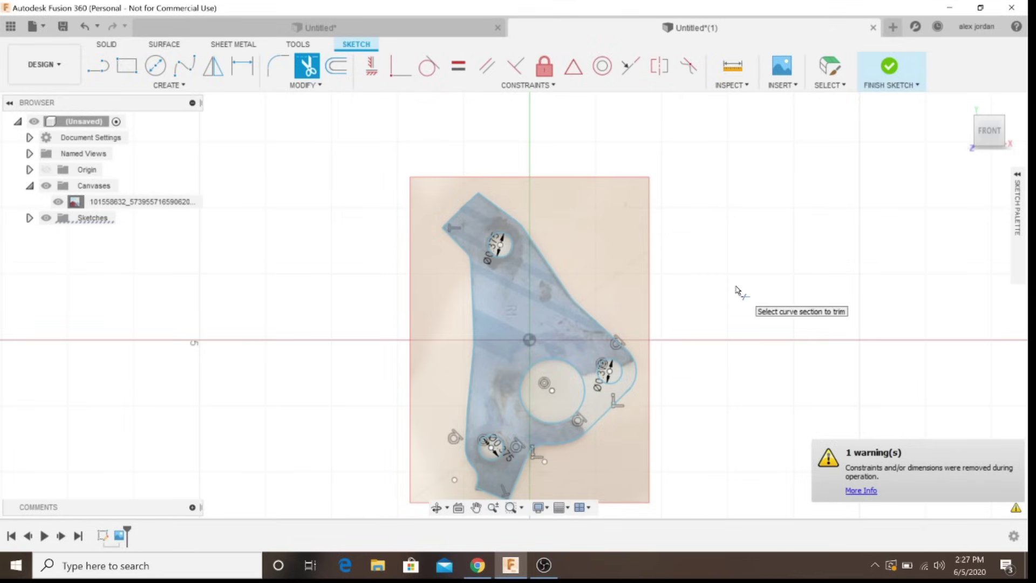
Step: Extrude the closed gasket profile 0.25 in with Press Pull as a new body
{"action": "right_click", "coordinate": [702, 307]}
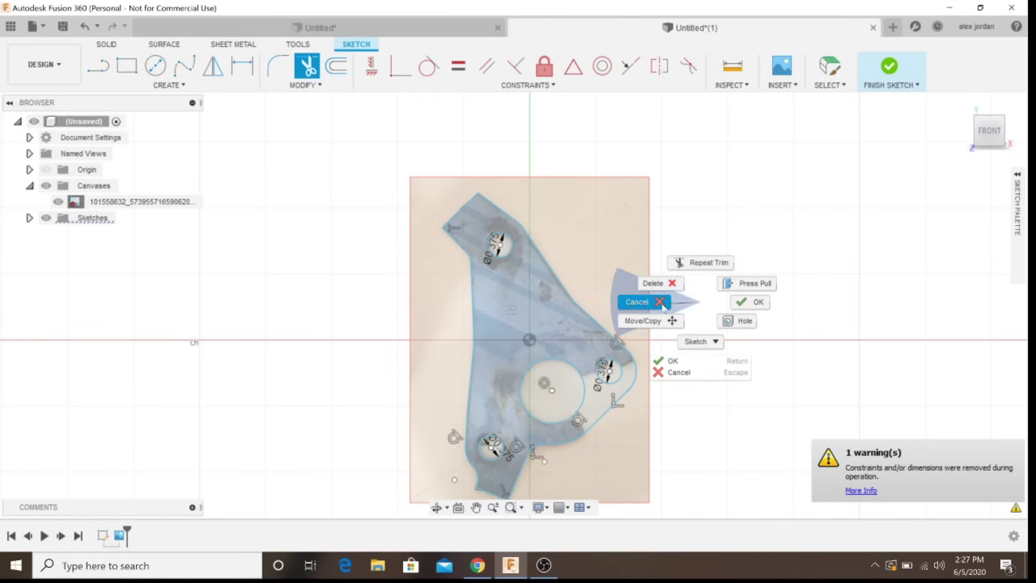
{"action": "left_click", "coordinate": [660, 304]}
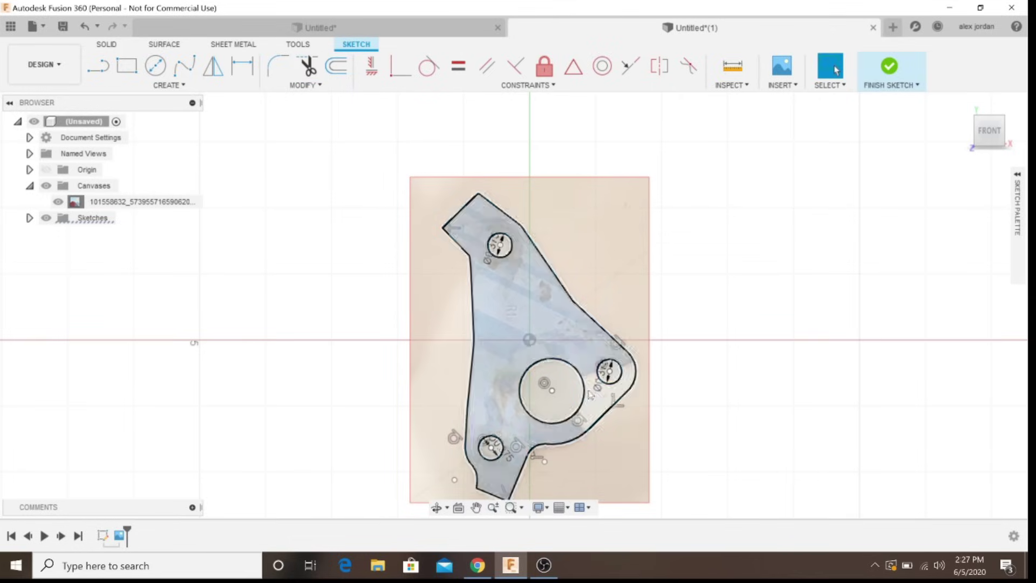
{"action": "left_click", "coordinate": [539, 317]}
{"action": "right_click", "coordinate": [539, 316]}
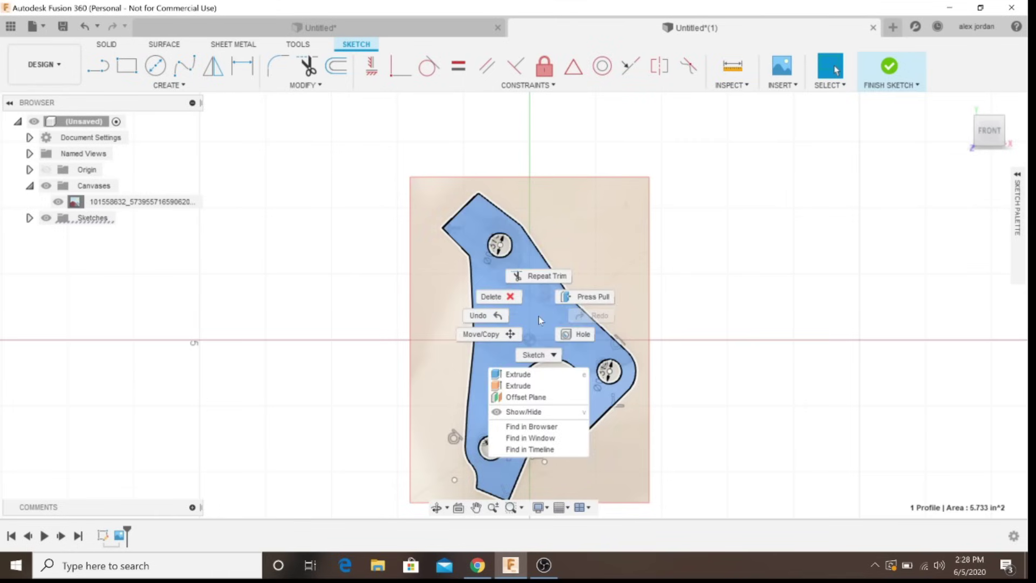
{"action": "left_click", "coordinate": [593, 298]}
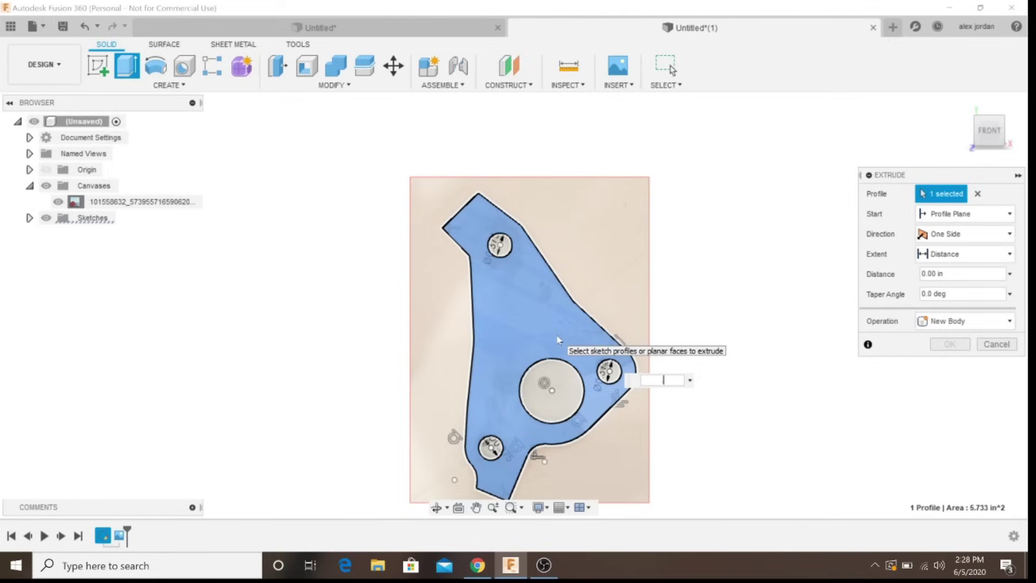
{"action": "type", "text": ".25"}
{"action": "key", "text": "Return"}
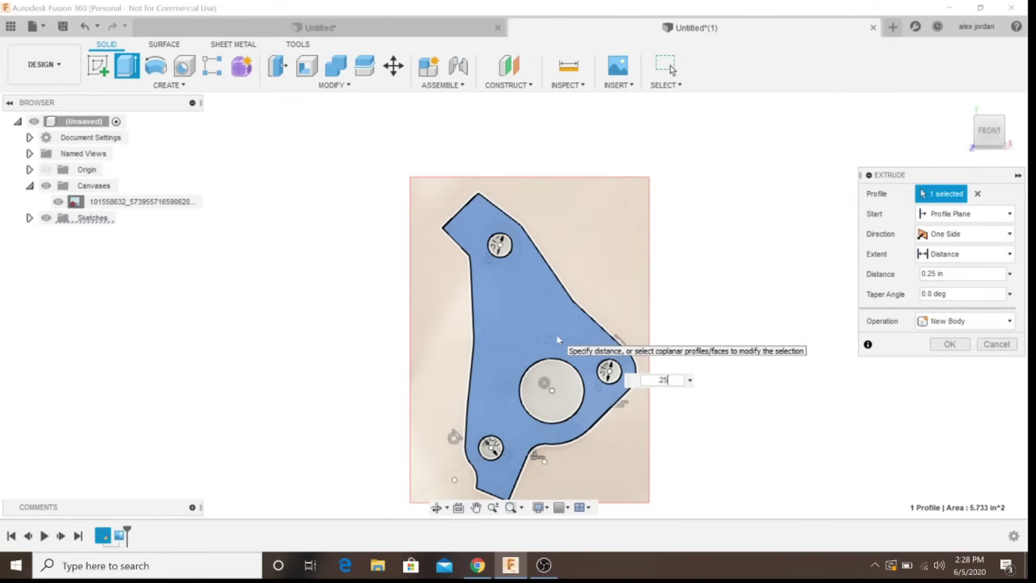
{"action": "key", "text": "Return"}
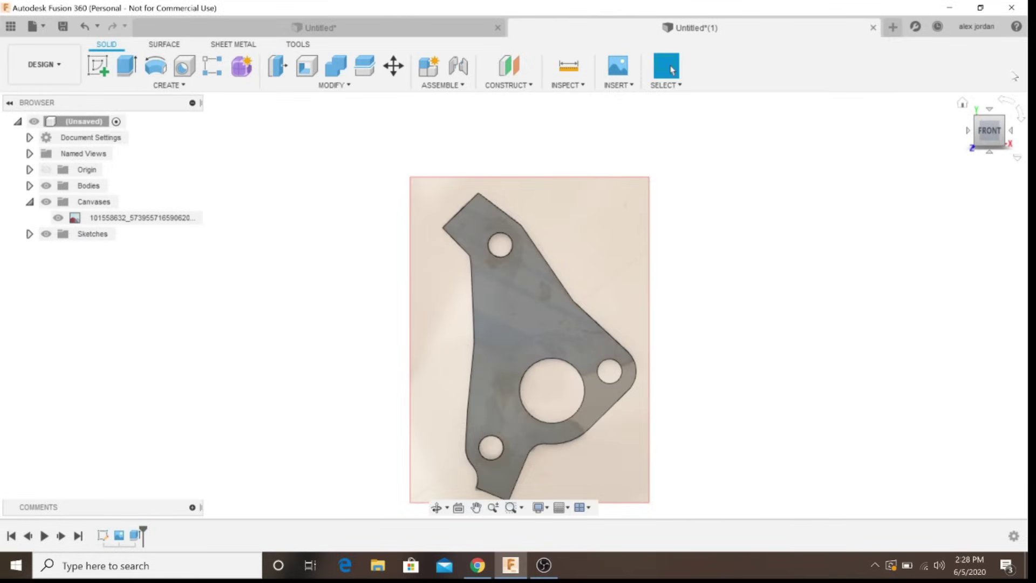
Step: Hide the photo canvas in the Browser and view the solid gasket from the front-right corner
{"action": "left_click_drag", "start_coordinate": [994, 137], "coordinate": [968, 135]}
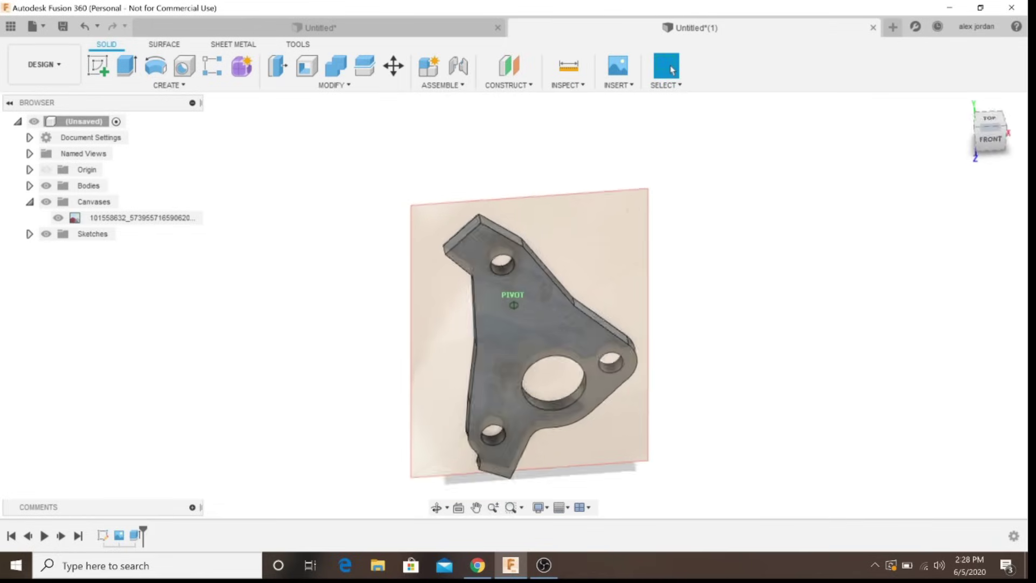
{"action": "left_click", "coordinate": [196, 217]}
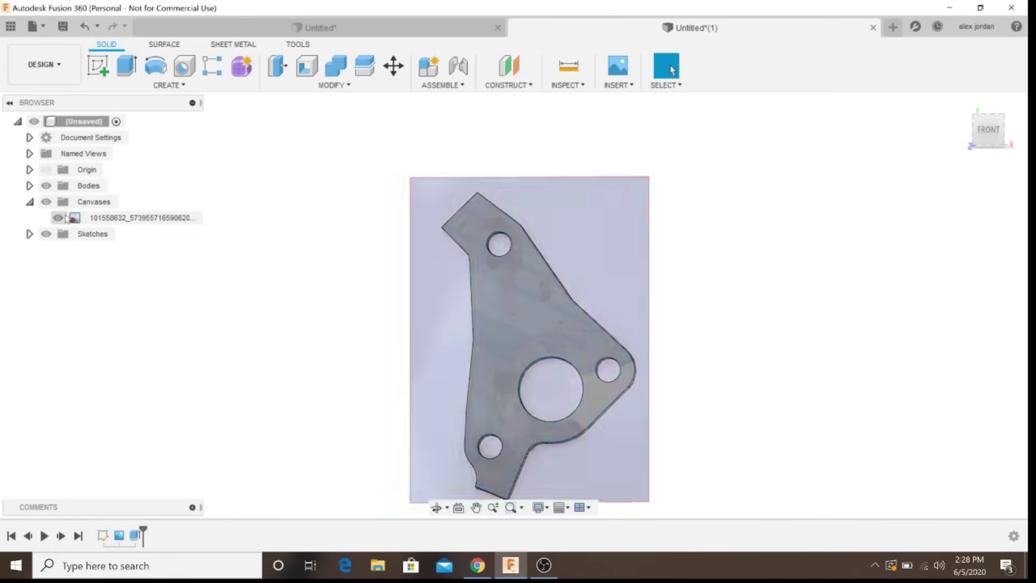
{"action": "left_click", "coordinate": [57, 218]}
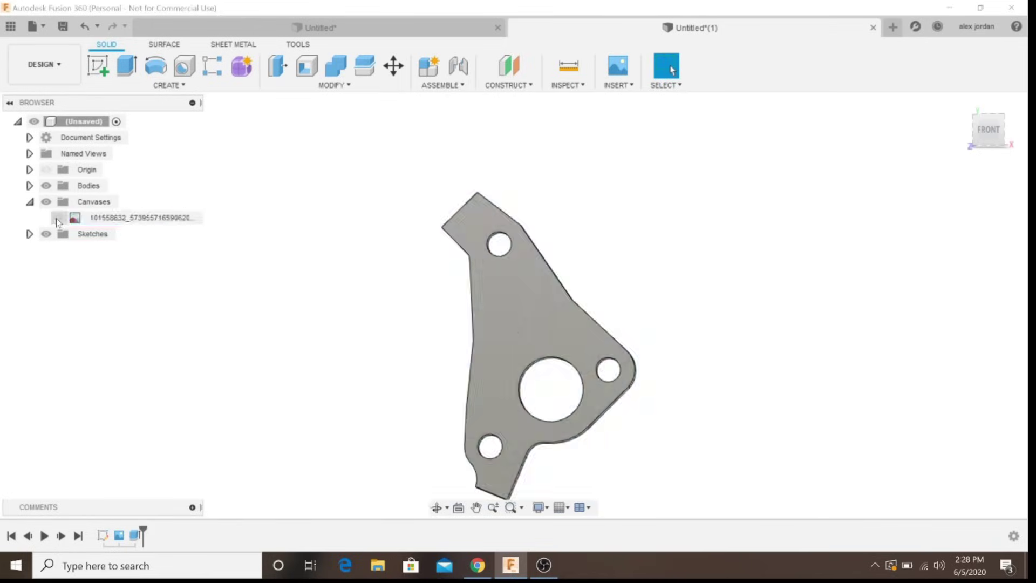
{"action": "left_click", "coordinate": [991, 135]}
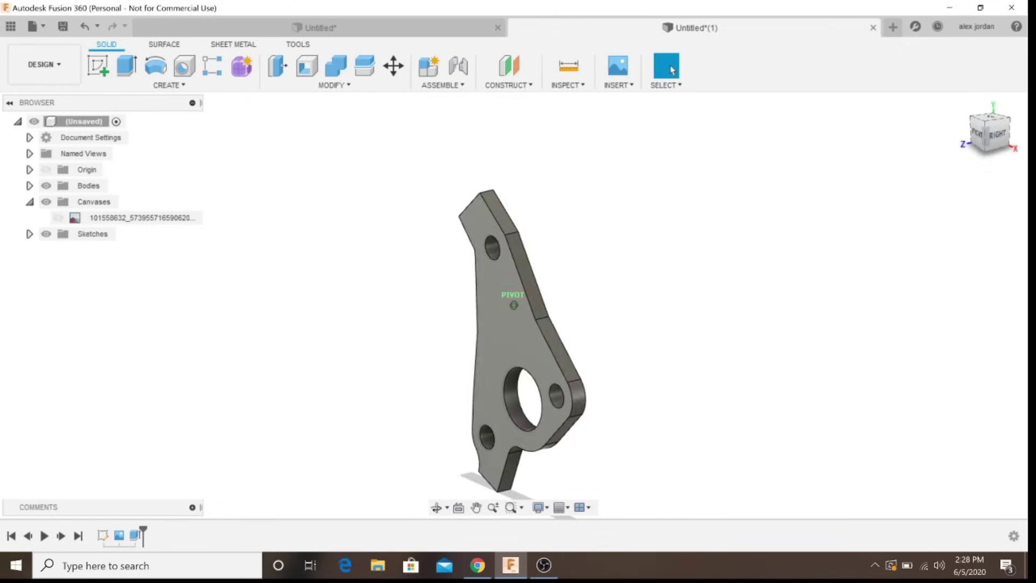